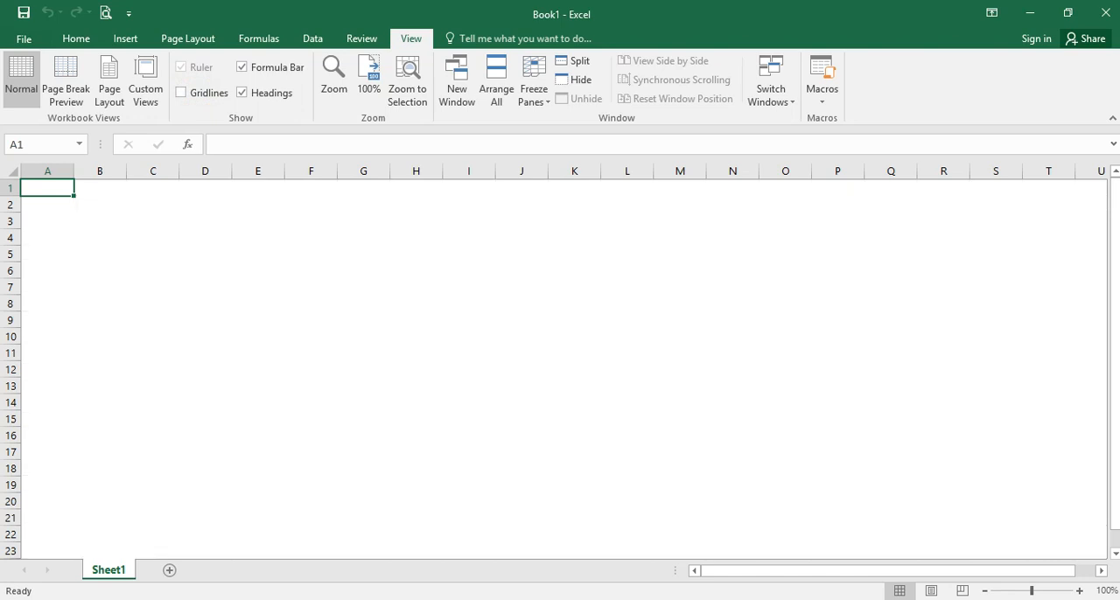
- Set the font size of cell D4 to 18 and enter 0155 in it
click(76, 39)
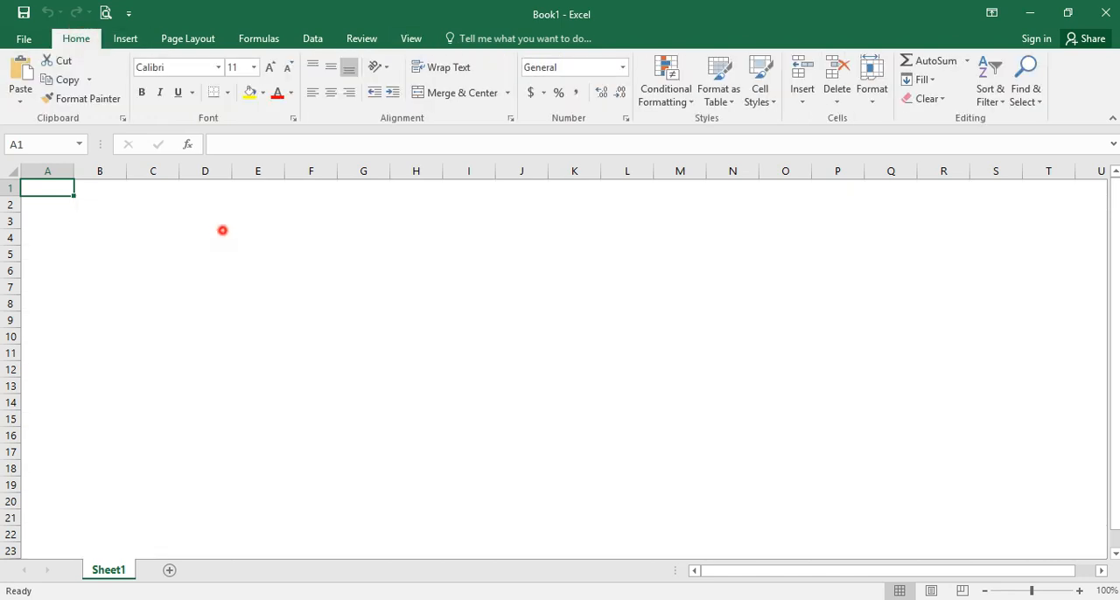
click(222, 235)
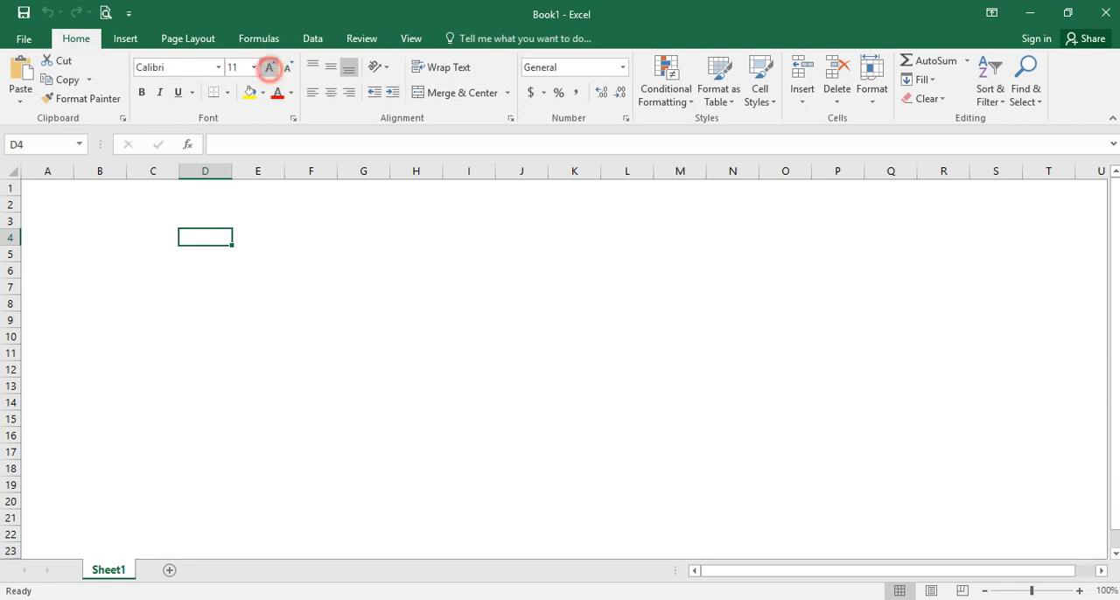
click(269, 67)
click(270, 68)
click(269, 68)
click(269, 67)
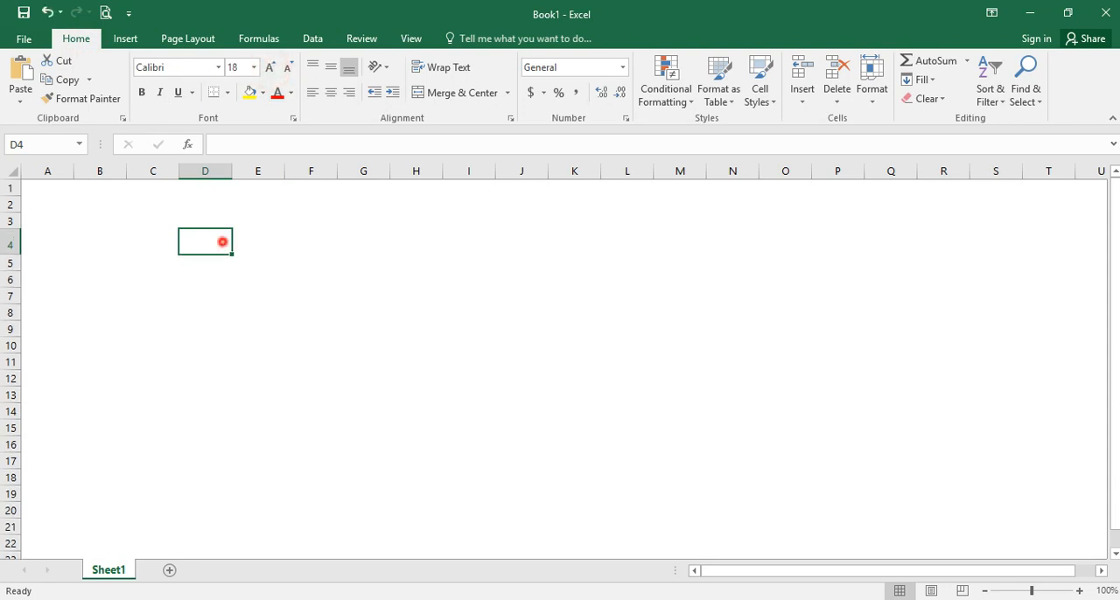
text(0155)
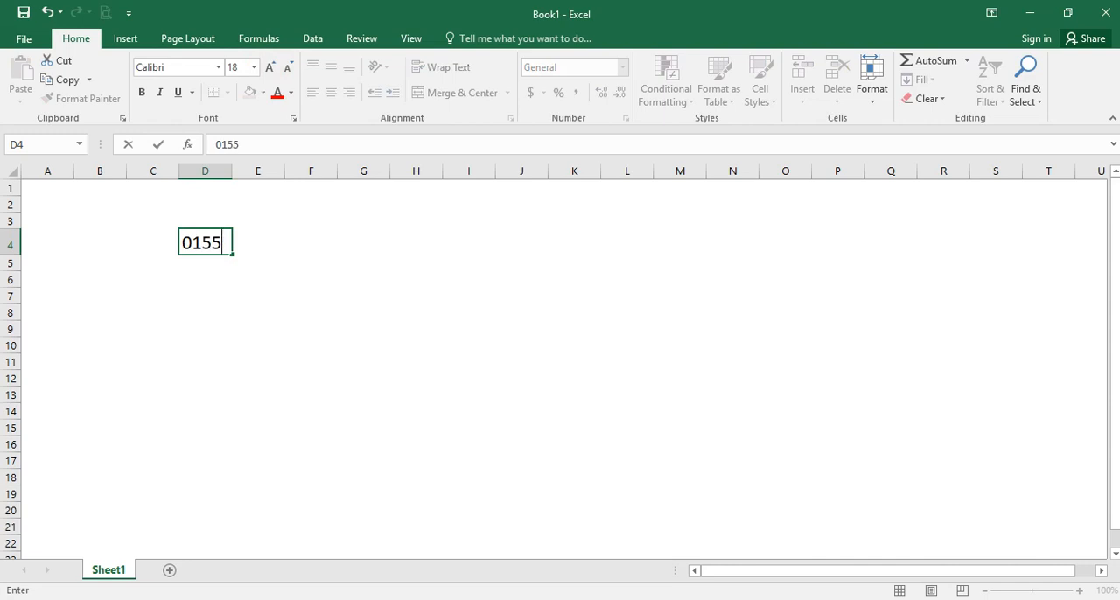
key(Return)
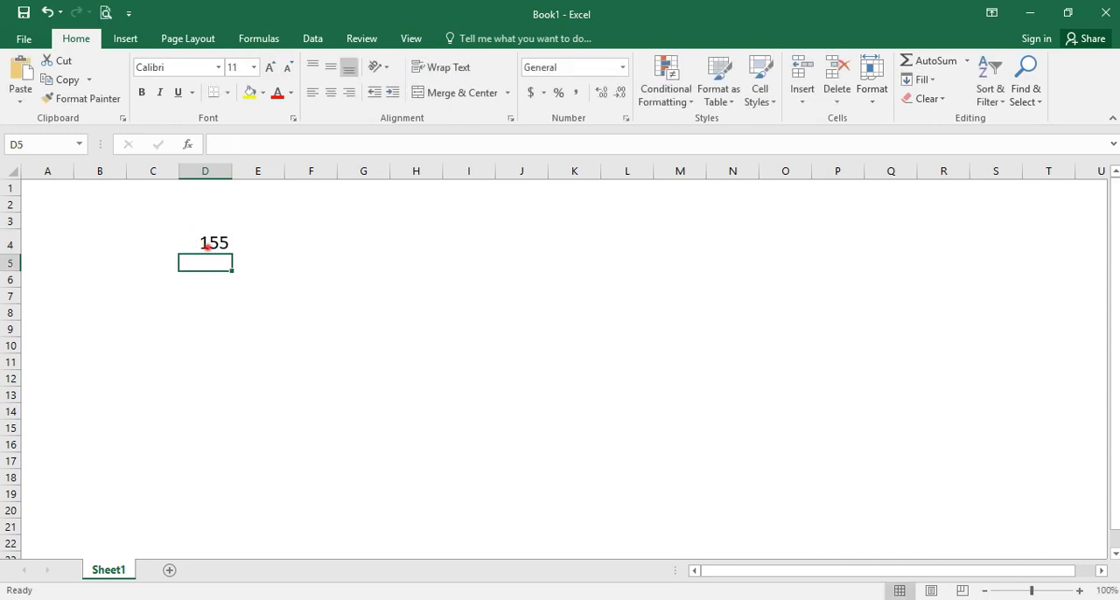
click(206, 245)
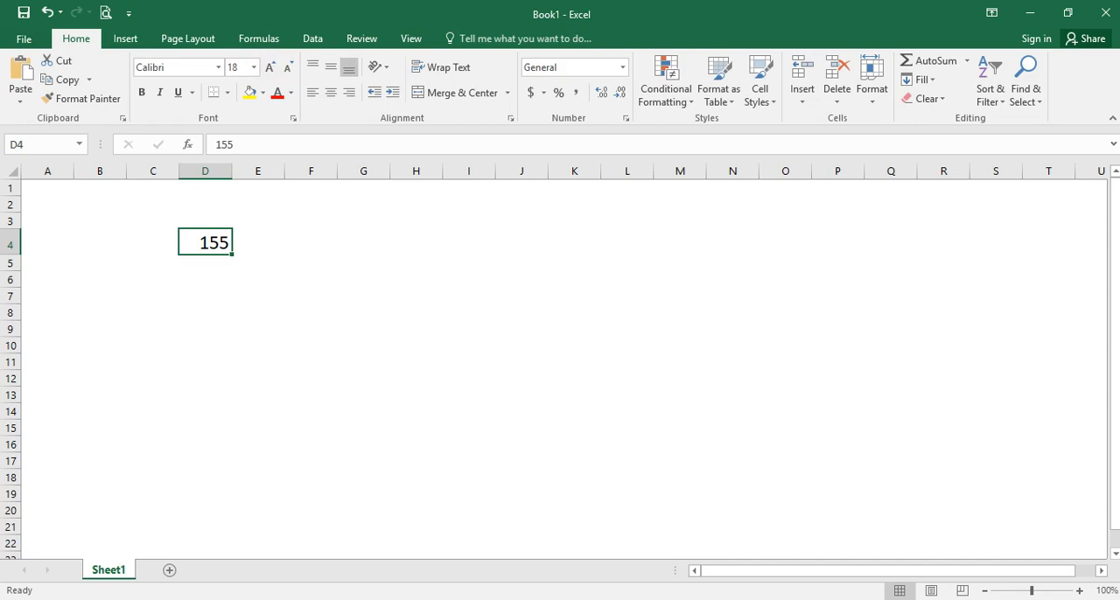
- Enter 01 in cell E4
click(276, 243)
text(01)
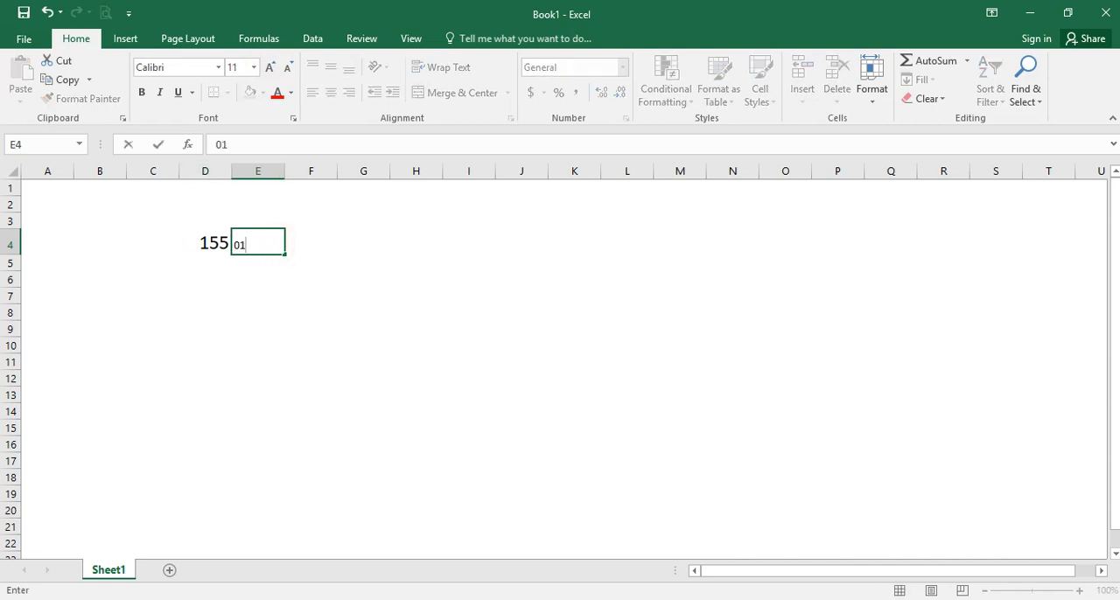
click(208, 242)
- Replace the content of D4 with SL and fill it down through D13
click(209, 245)
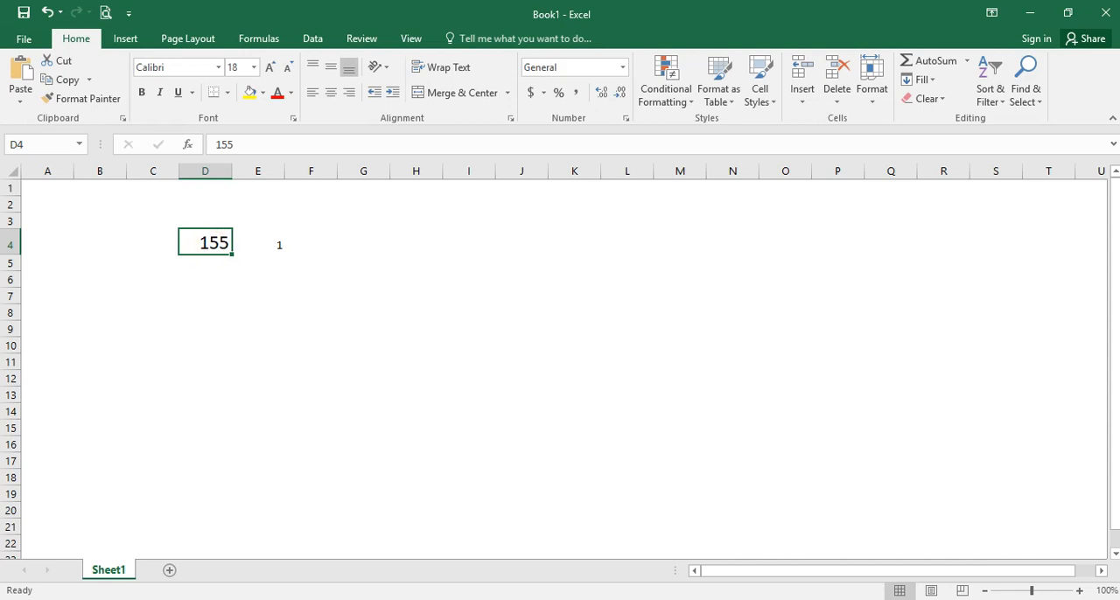
text(SL)
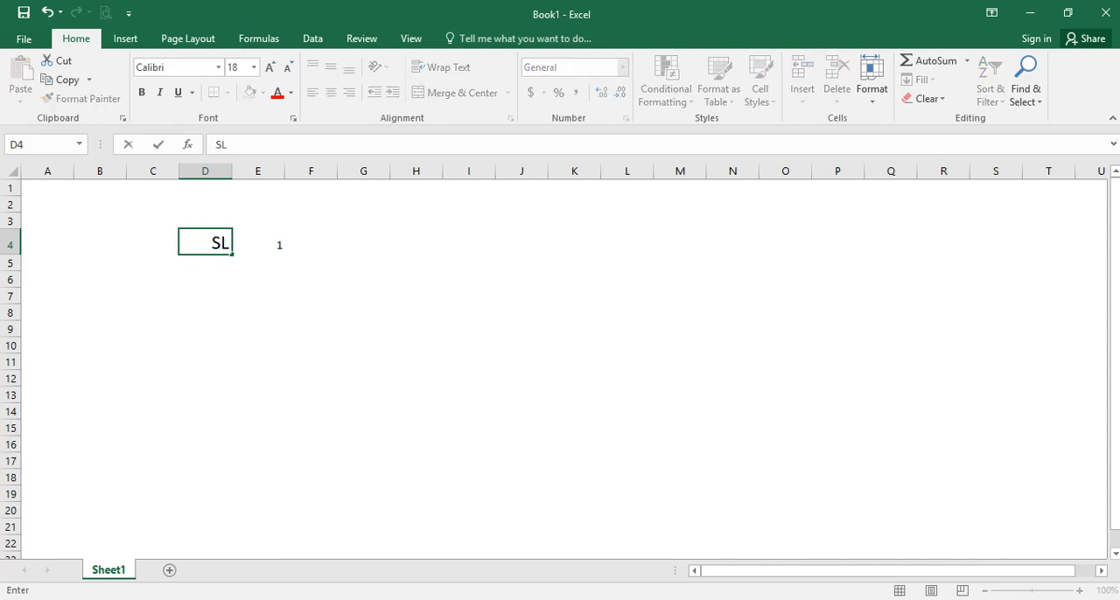
key(Return)
click(210, 244)
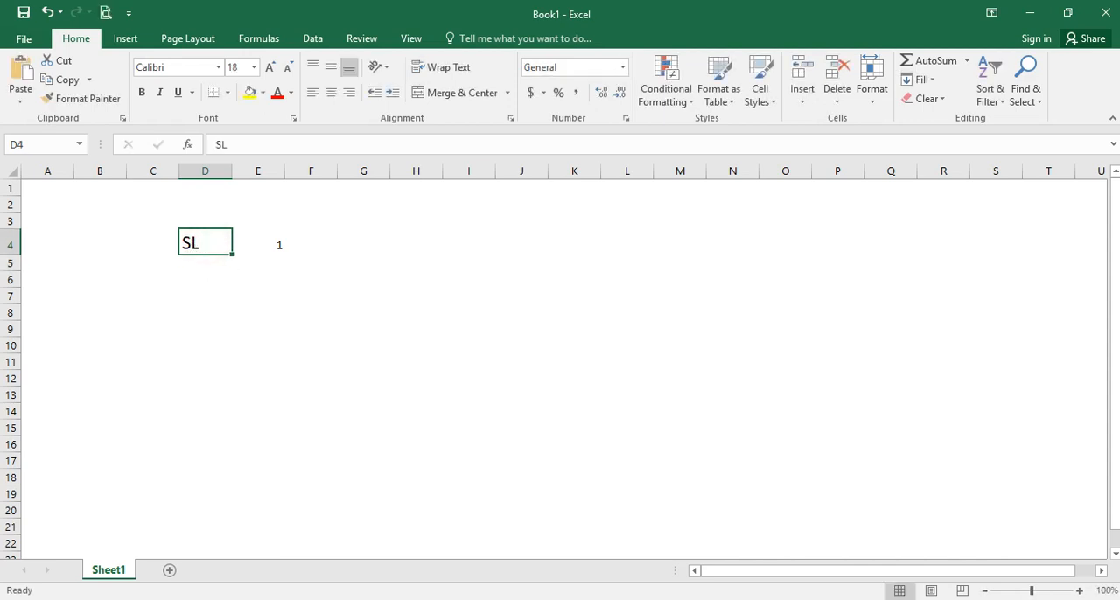
mouse_move(233, 254)
mouse_down()
mouse_move(245, 367)
mouse_move(233, 254)
mouse_up()
drag(233, 254, 237, 480)
- Apply all borders to D4:D13 and center the SL heading in D4
click(227, 93)
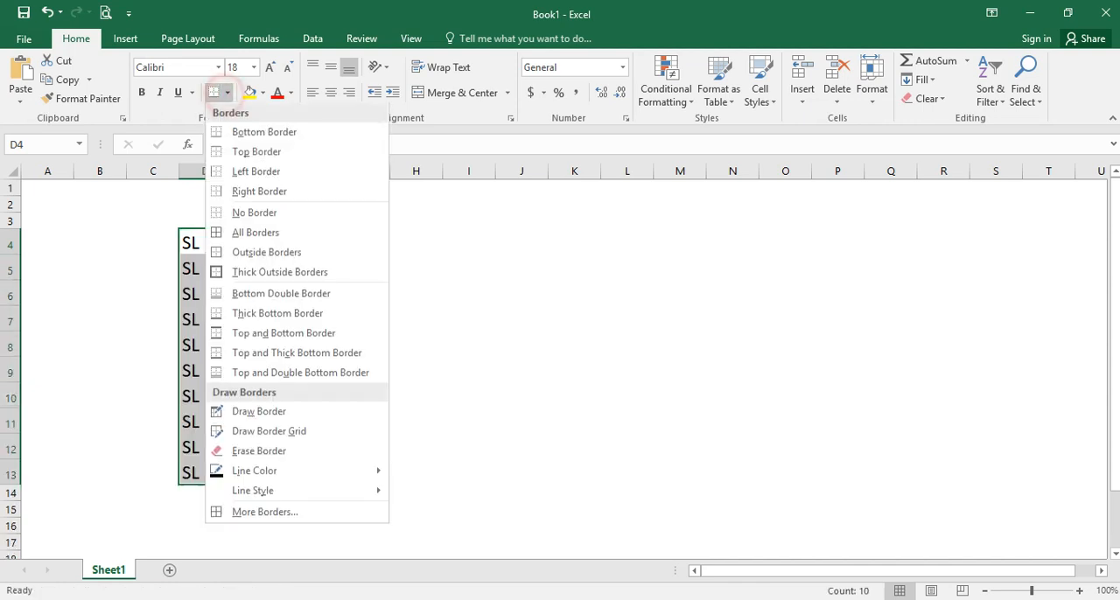
click(252, 233)
click(227, 242)
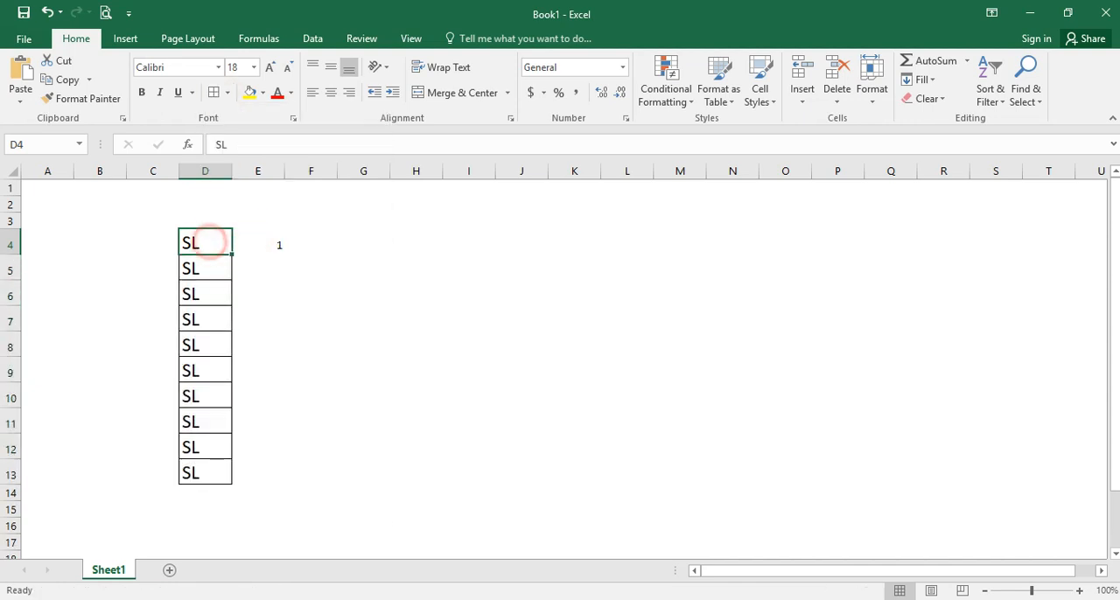
click(331, 92)
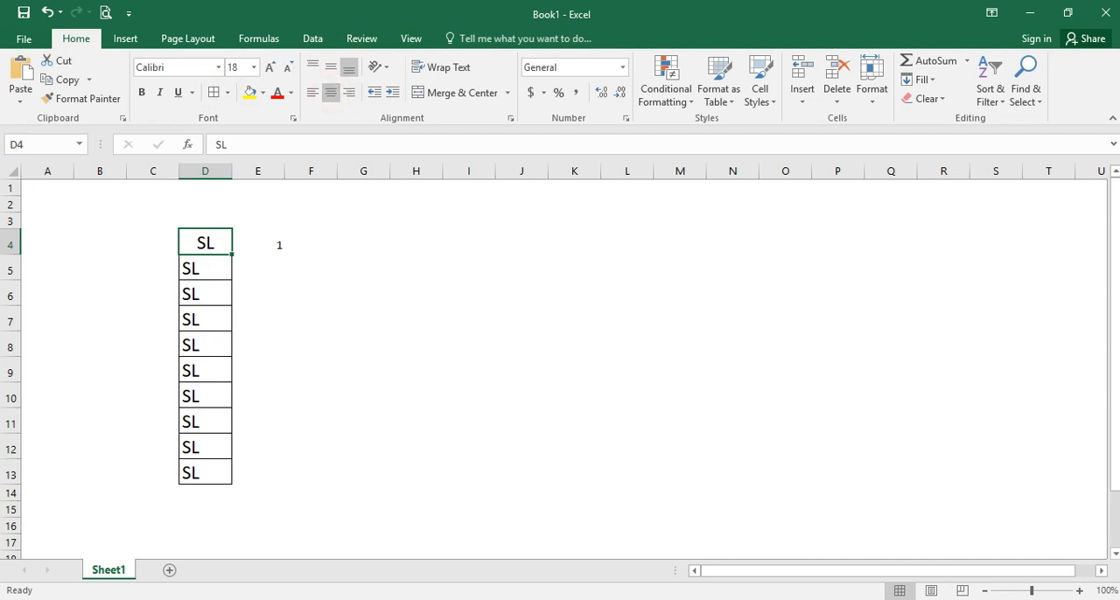
- Enter 01 in cell D5 and 02 in cell D6 under the SL heading
click(227, 266)
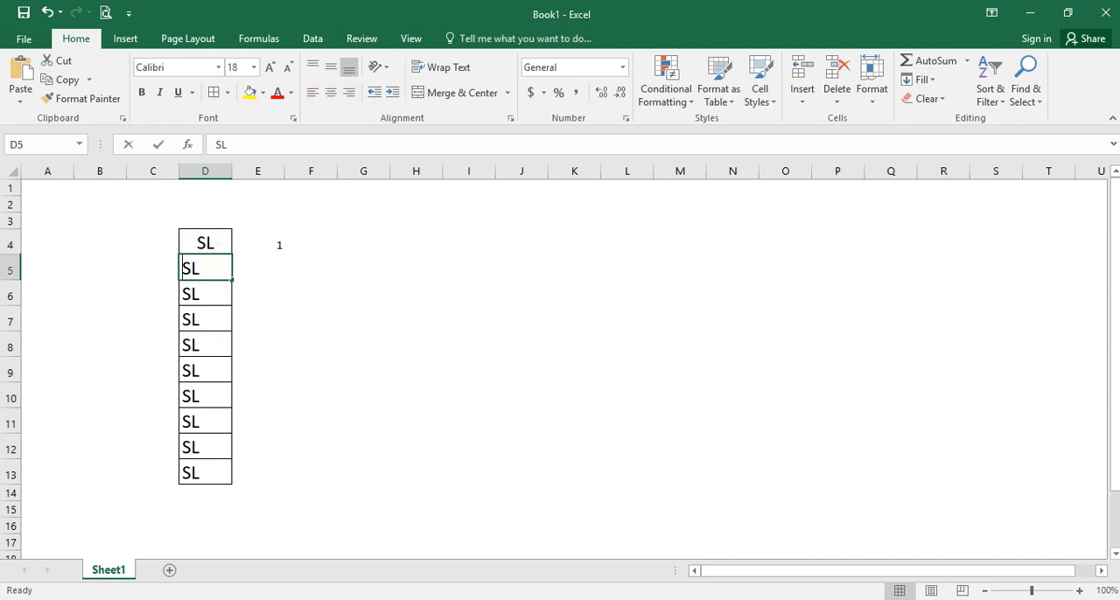
text(01)
key(Return)
text(0)
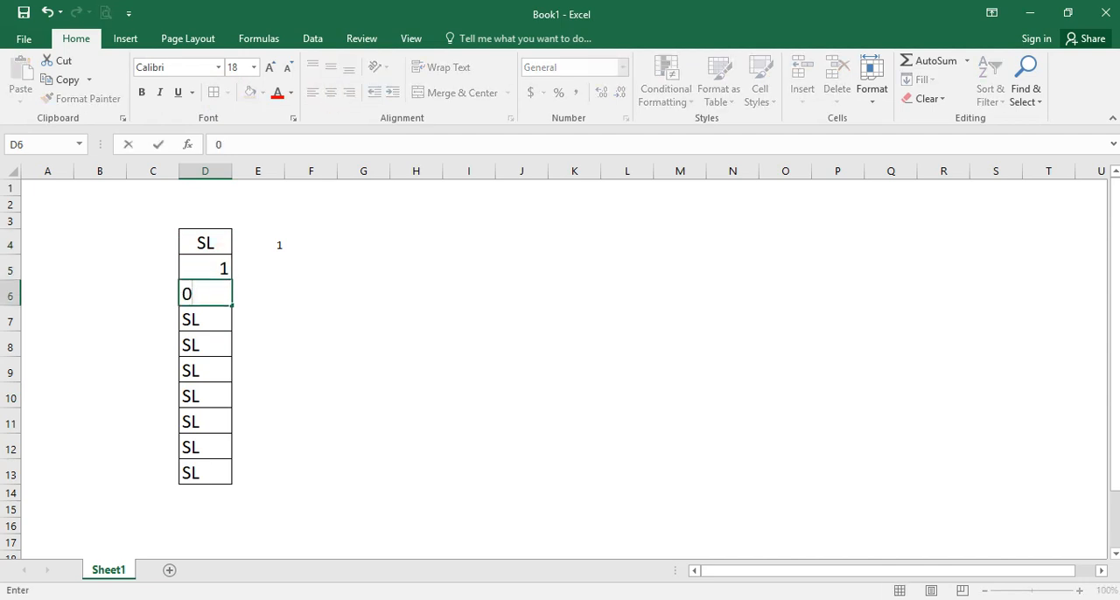
text(2)
key(Return)
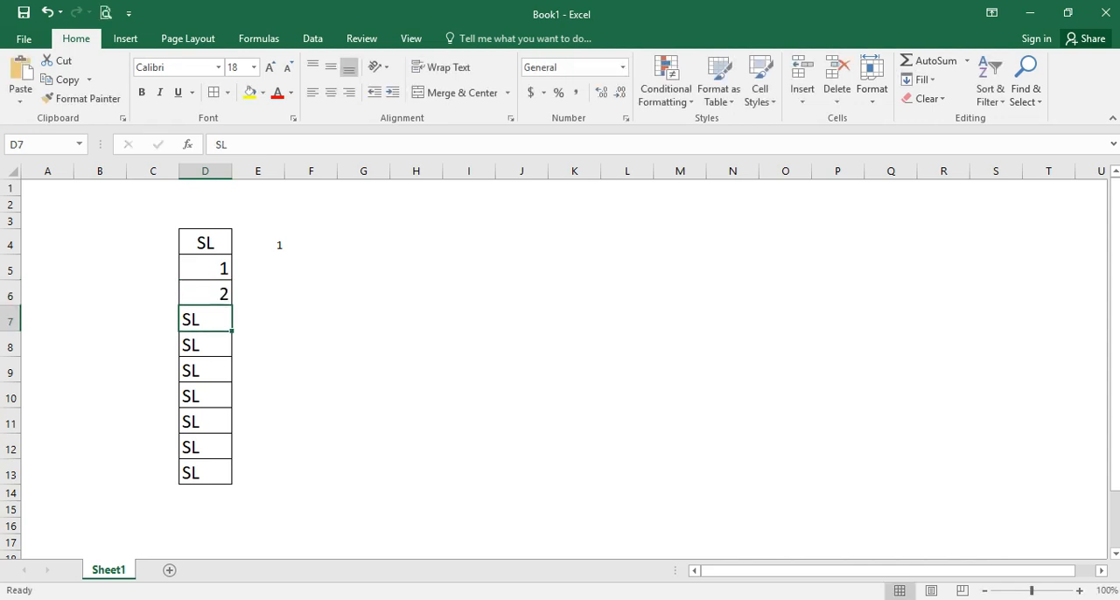
- Extend the number series from D5:D6 down through D13
click(223, 269)
drag(221, 268, 221, 295)
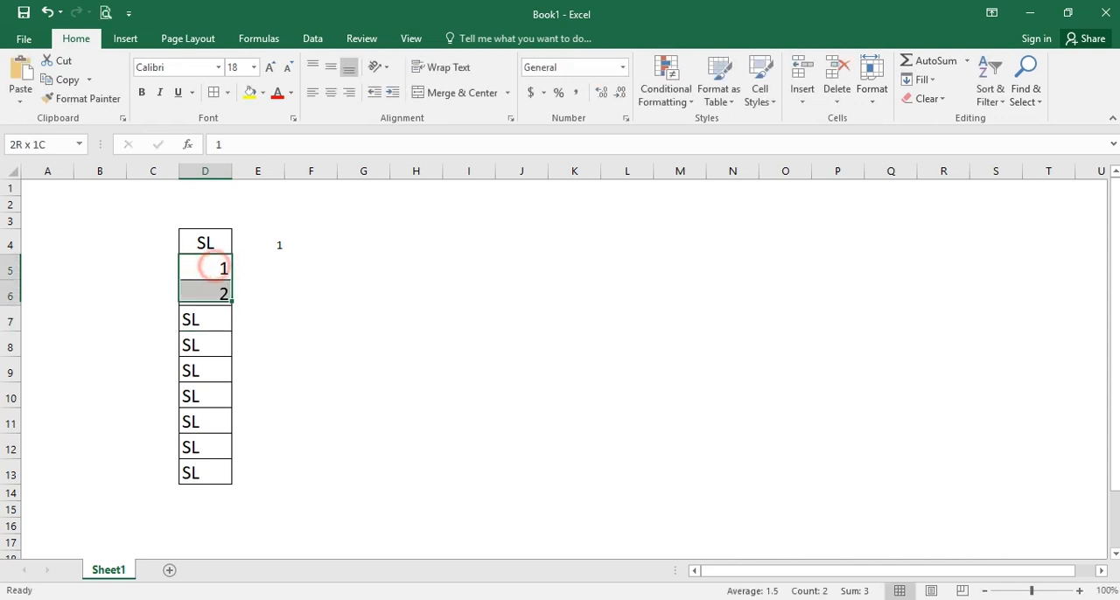
double_click(233, 305)
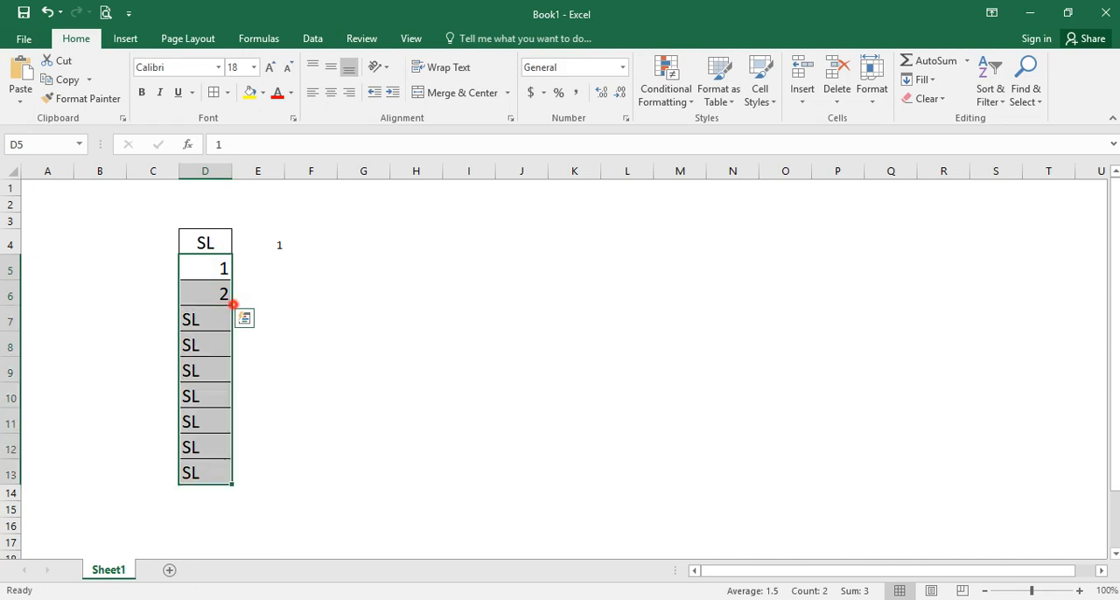
click(210, 266)
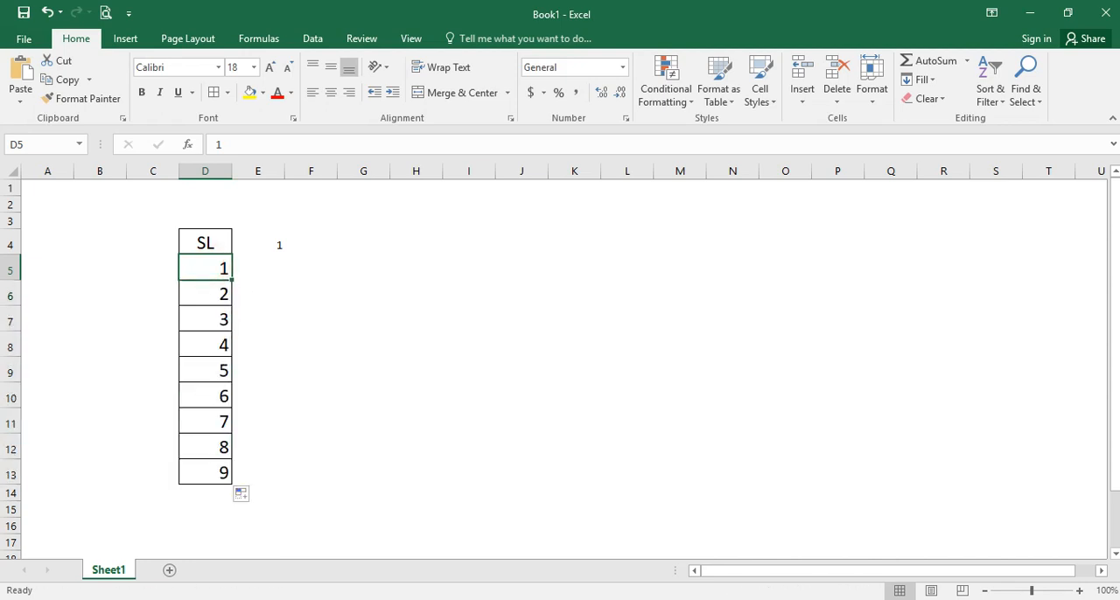
- Clear cell E4 and enter Mobile as the heading next to SL
click(279, 245)
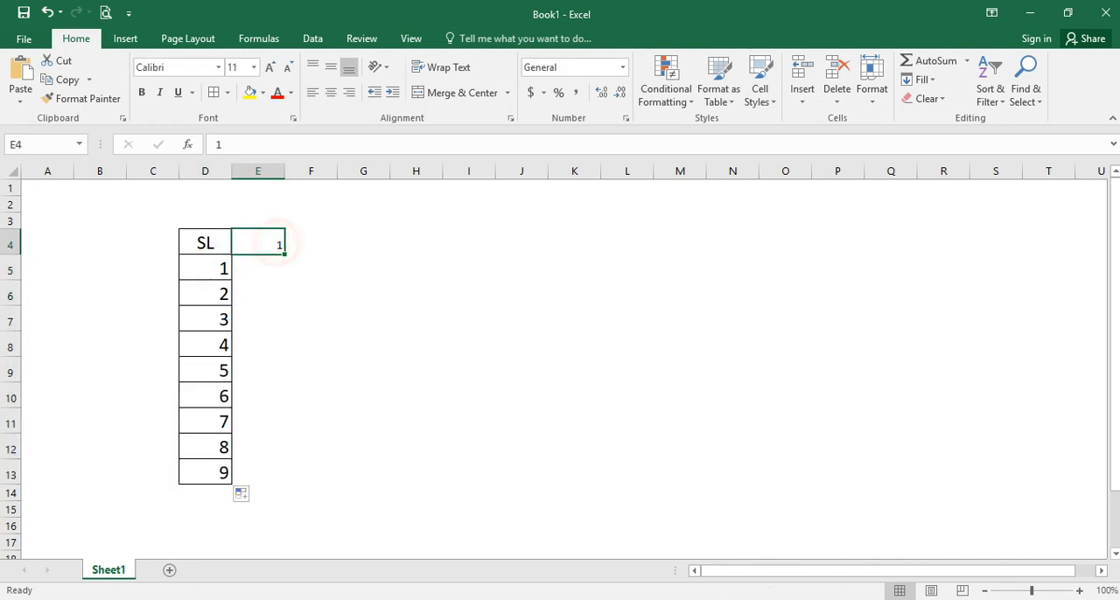
click(213, 273)
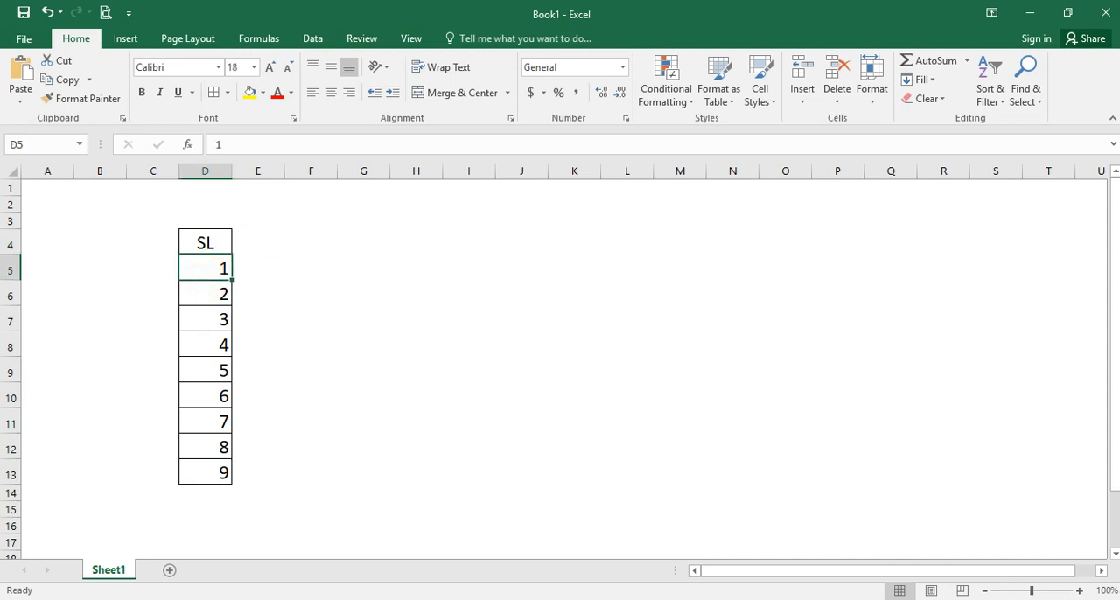
click(260, 241)
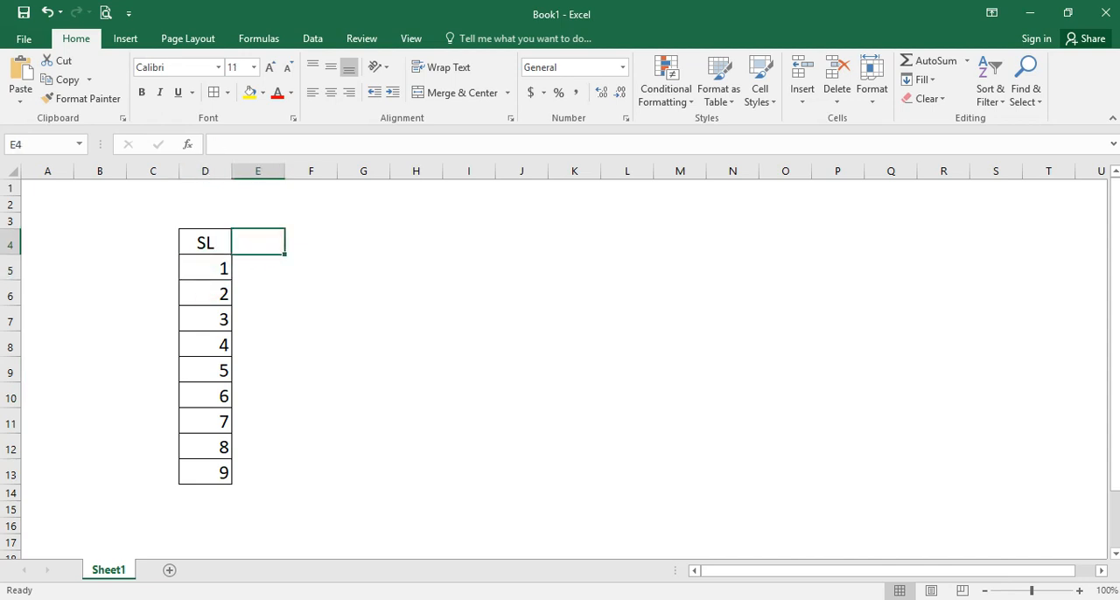
text(Mobile)
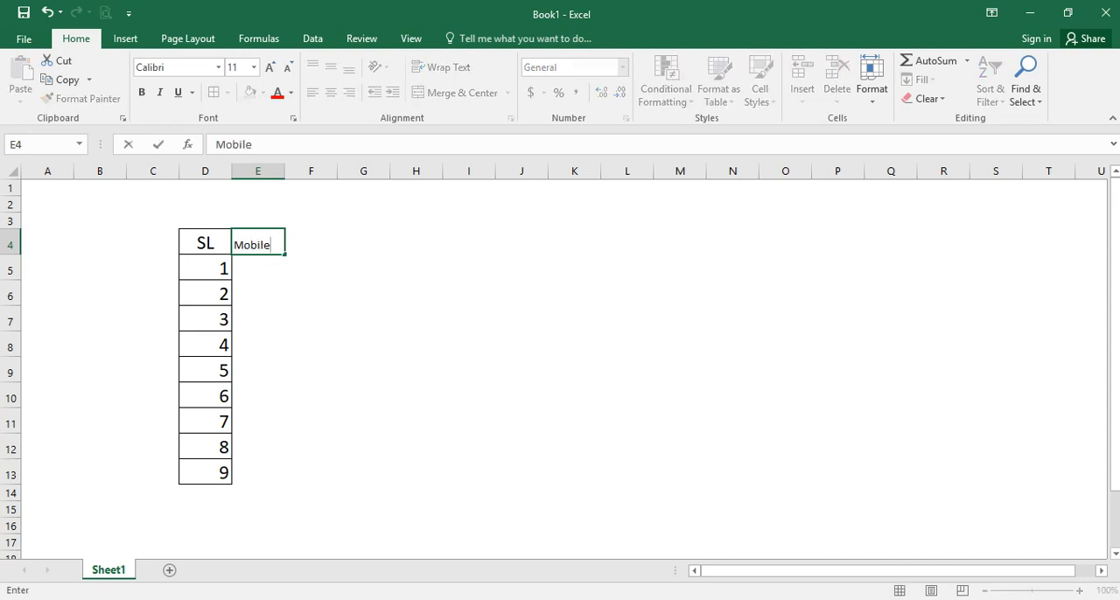
click(325, 259)
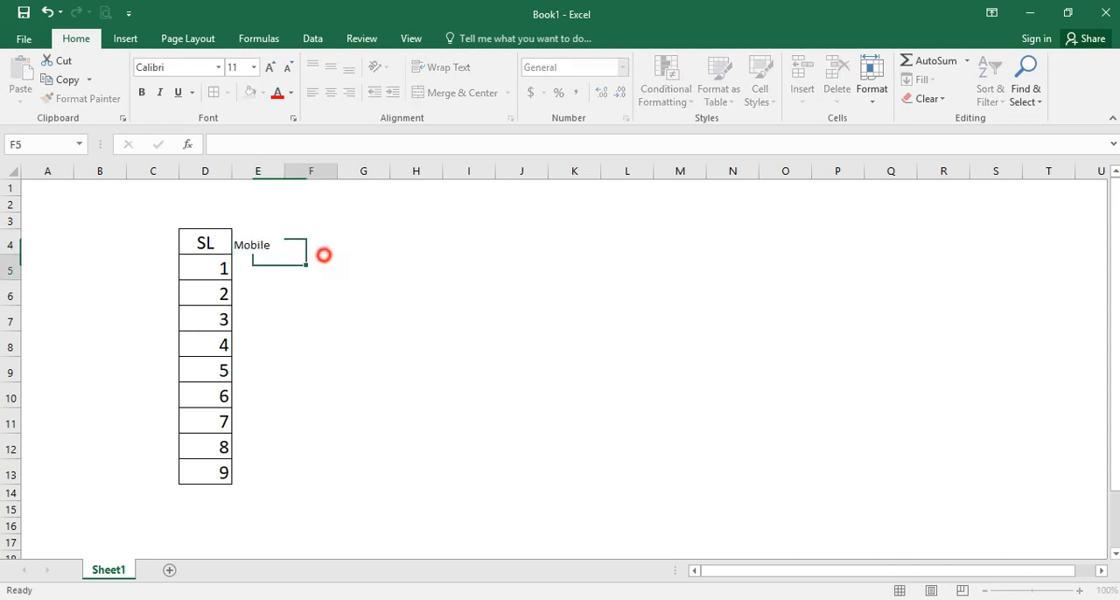
- Fill the formatted SL column across into E4:E13 and replace the heading in E4 with Mobile
drag(205, 243, 289, 488)
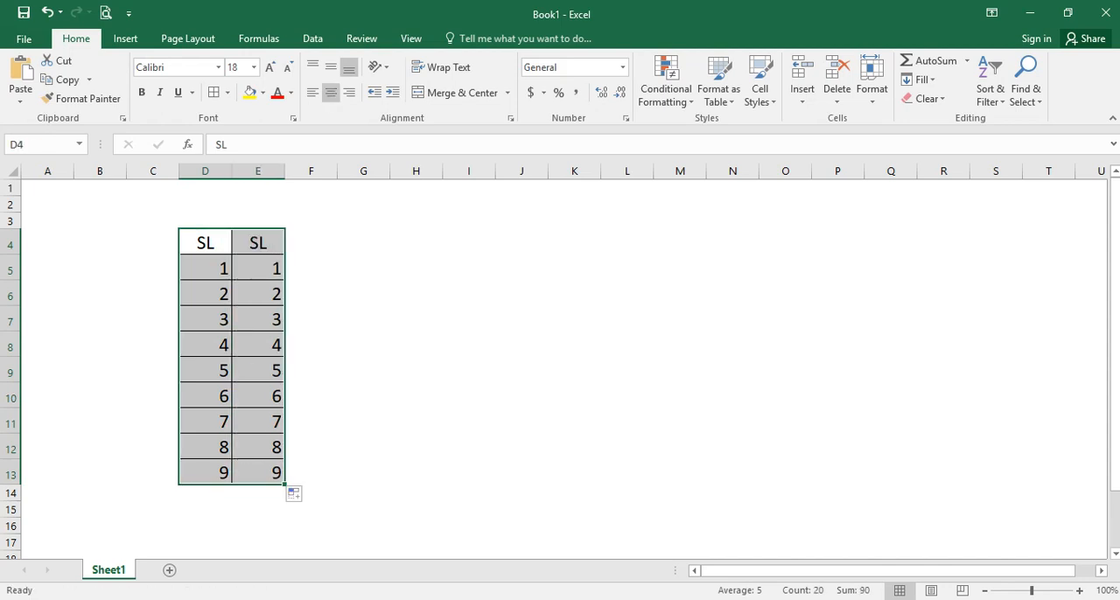
click(262, 243)
text(Mobile)
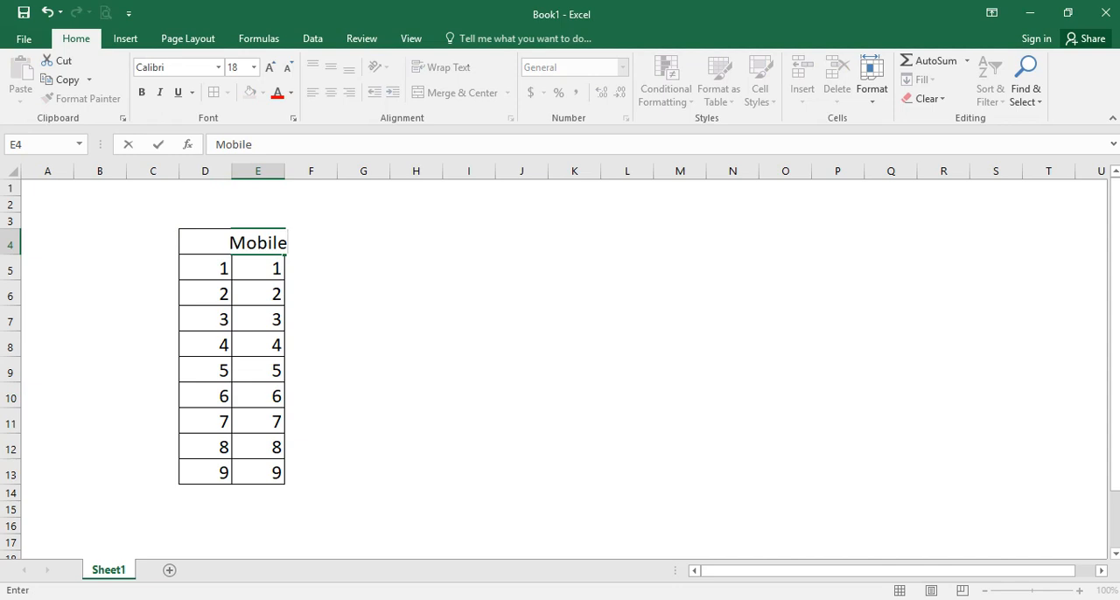
key(Return)
- AutoFit the width of column E to the Mobile heading
click(250, 246)
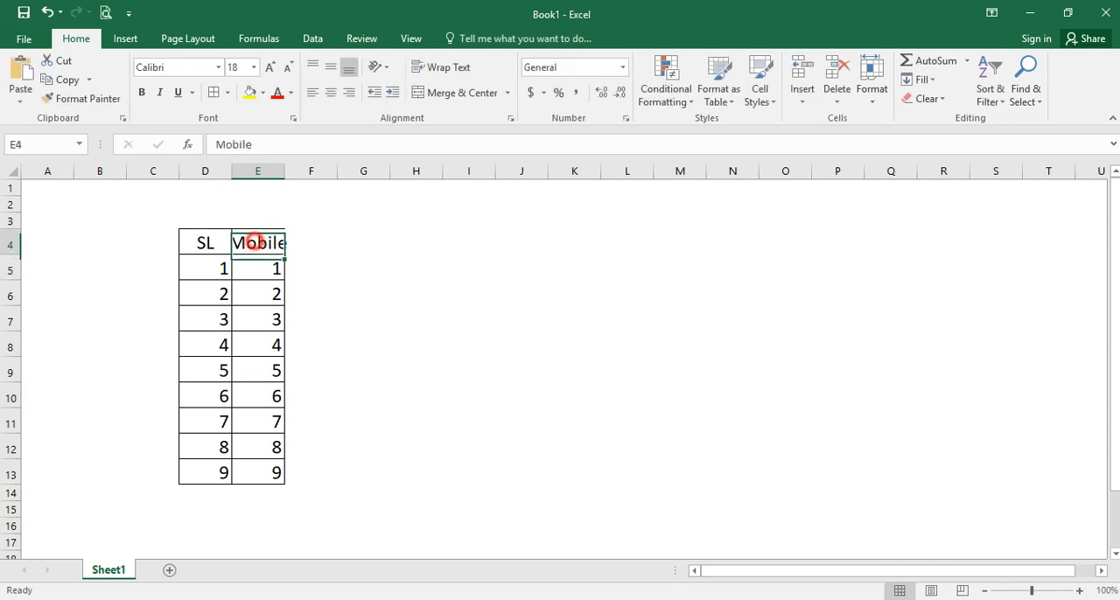
double_click(292, 170)
click(290, 170)
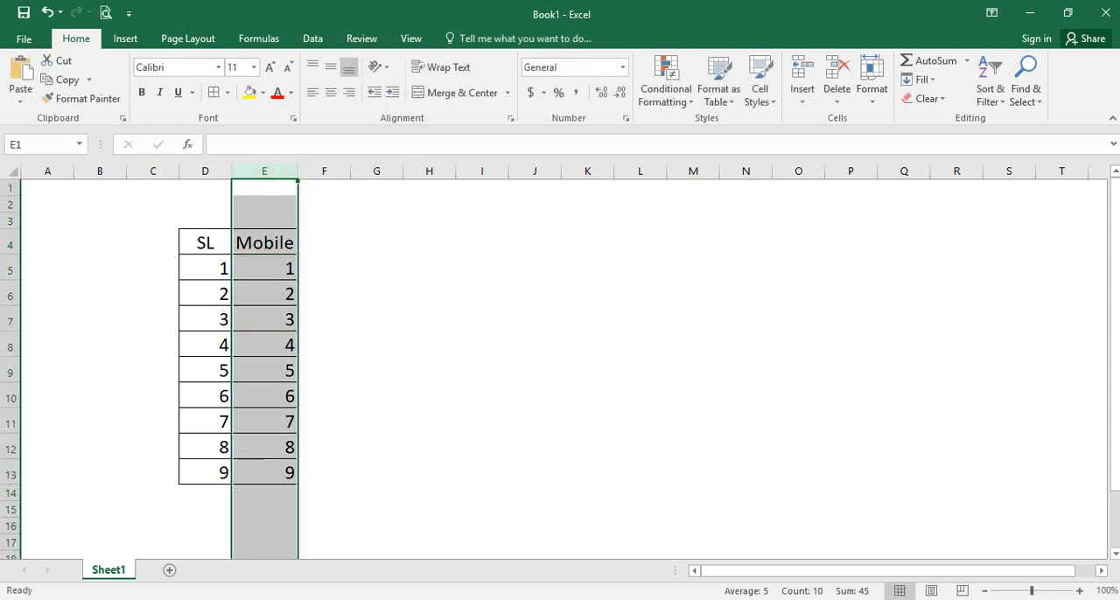
click(270, 240)
- Enter a mobile number with a leading zero in cell E5 under the Mobile heading
click(268, 274)
double_click(269, 274)
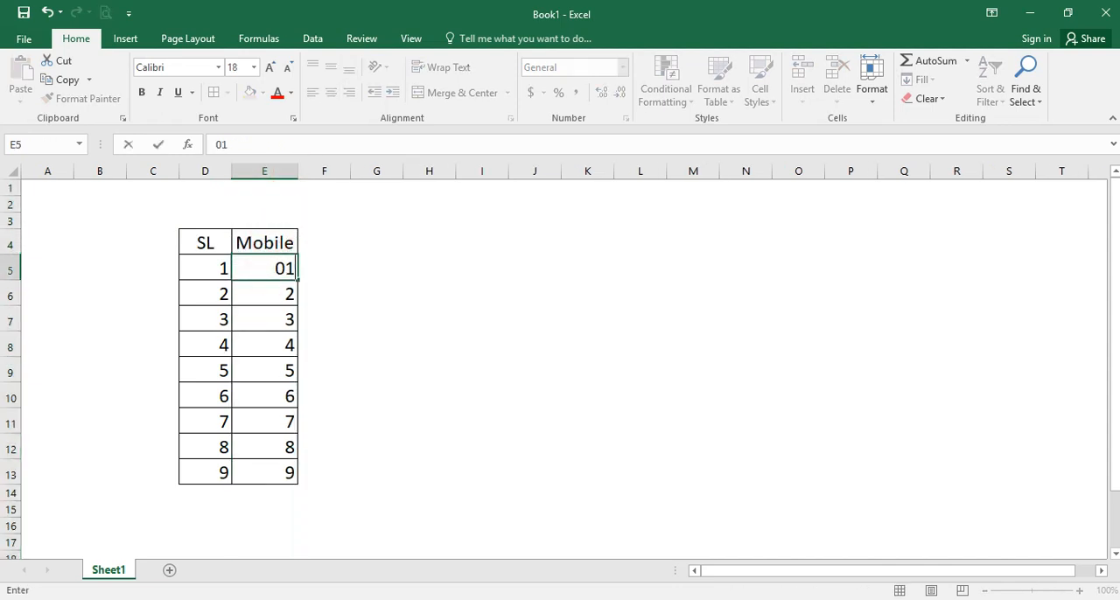
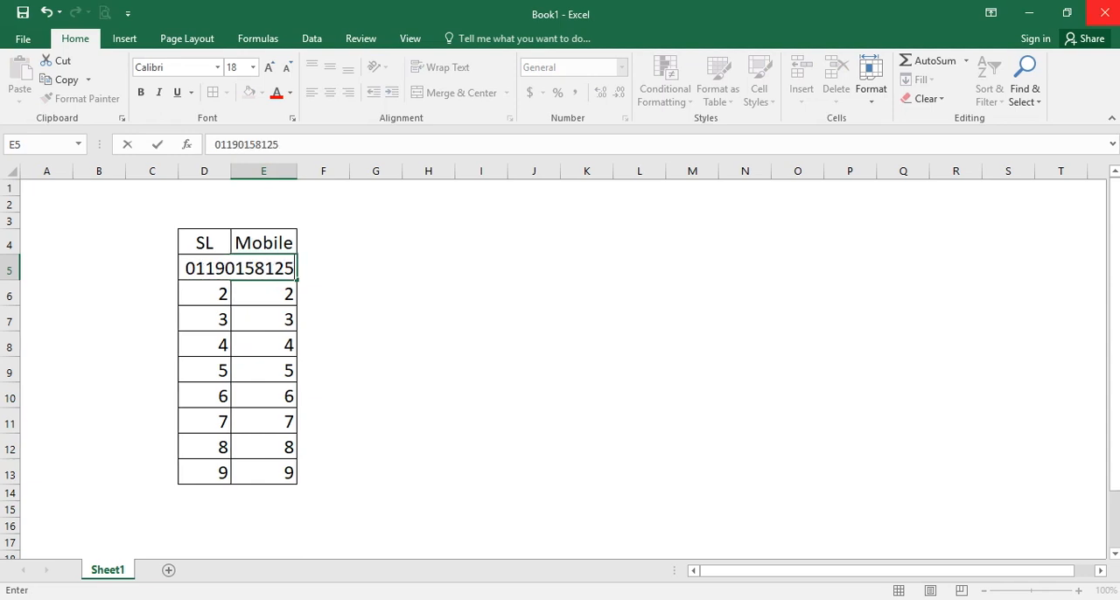
key(ctrl+Return)
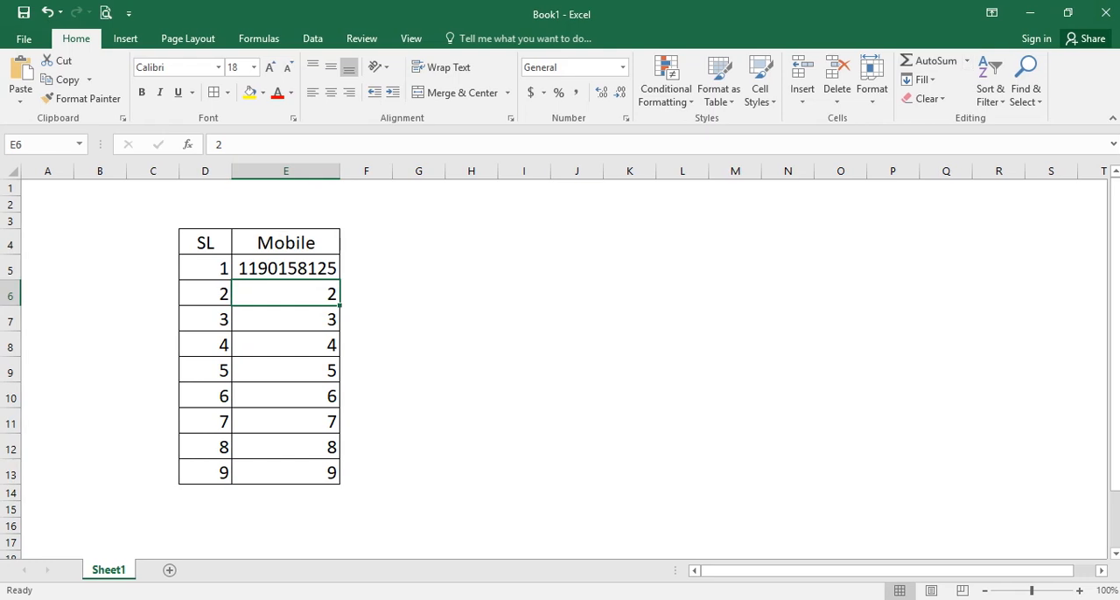
- Widen column E slightly beyond the mobile number in E5
click(313, 269)
click(340, 171)
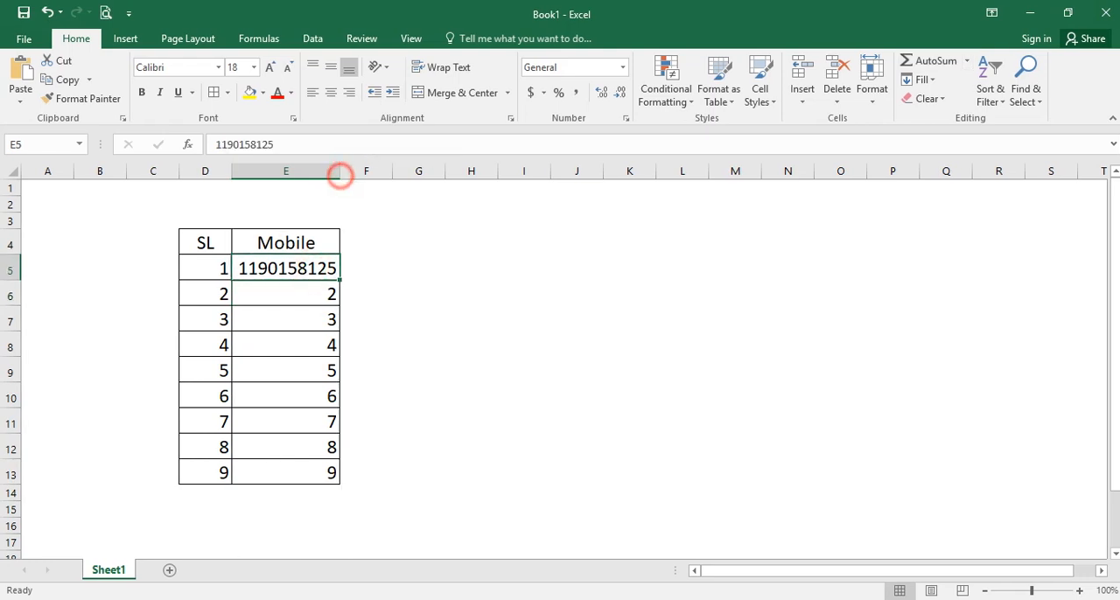
drag(340, 172, 365, 171)
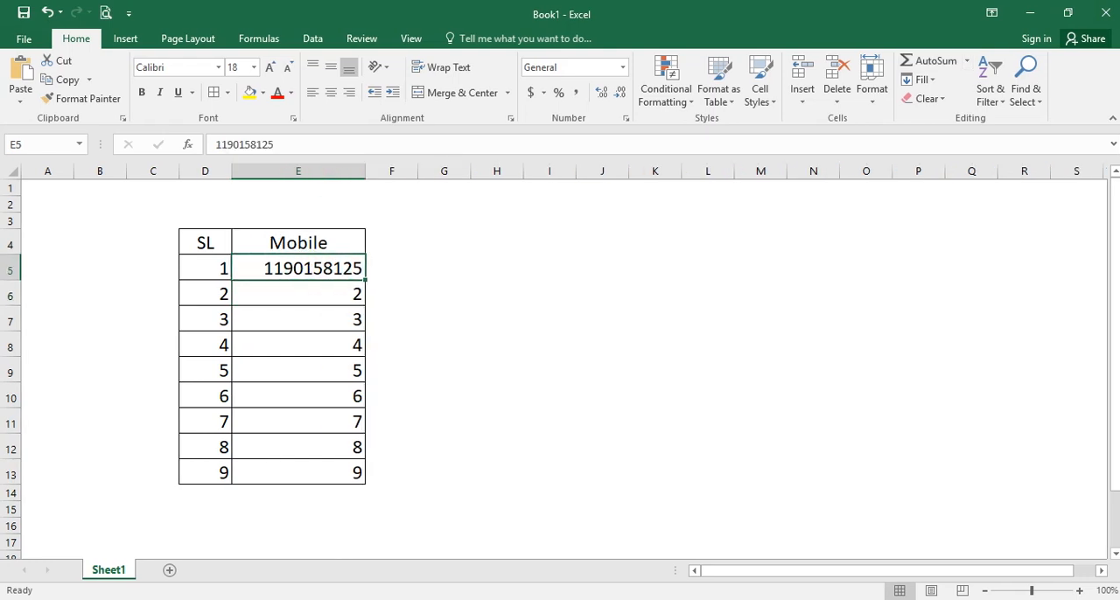
click(210, 268)
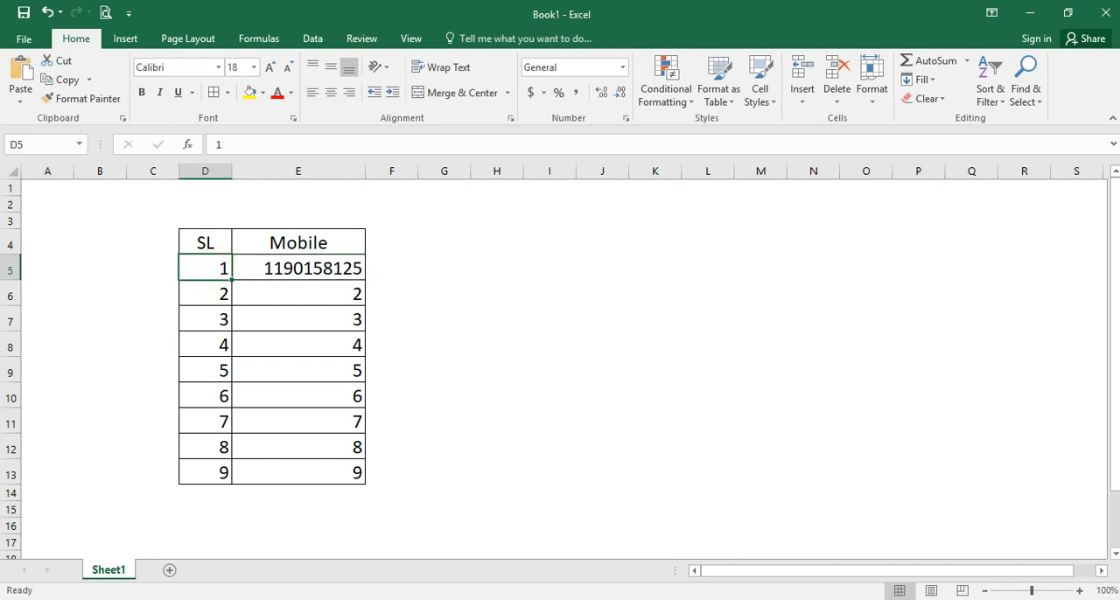
- Format columns D and E, holding the SL and Mobile data, as Text
click(262, 267)
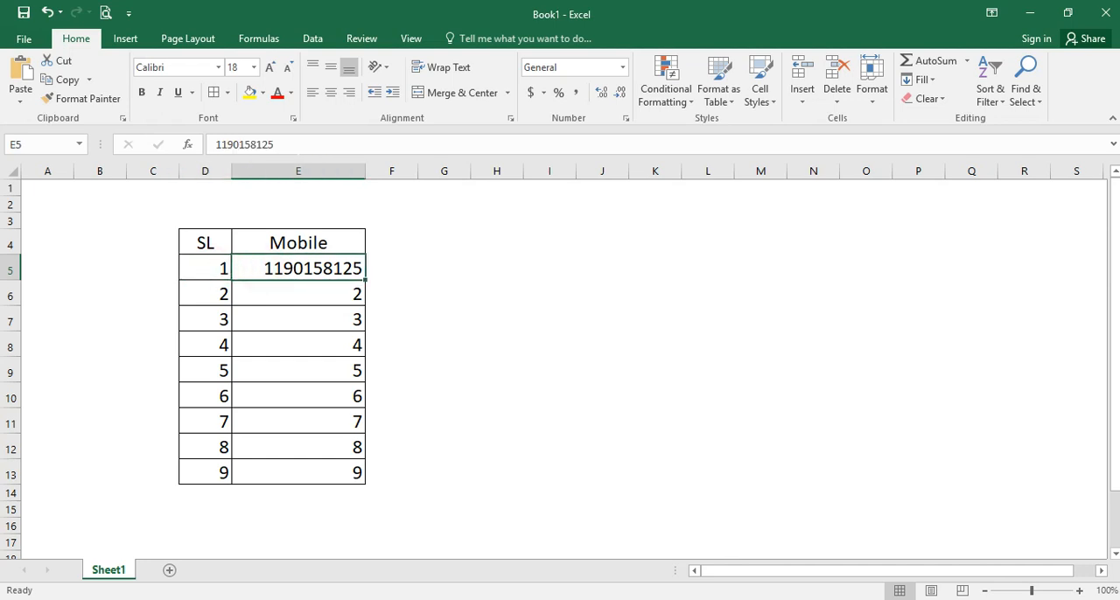
drag(204, 171, 297, 172)
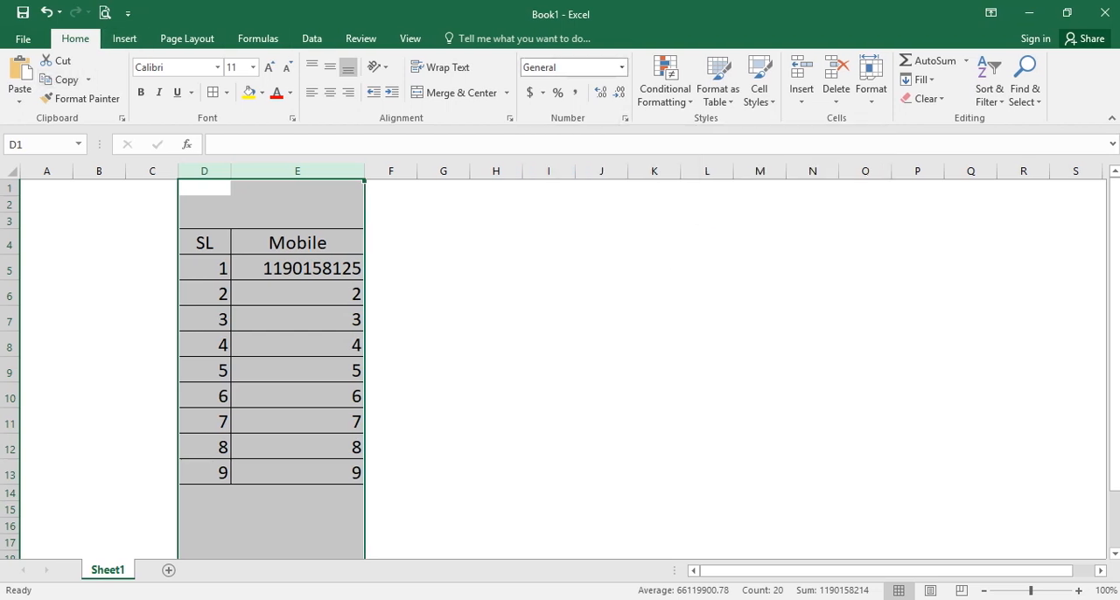
click(622, 67)
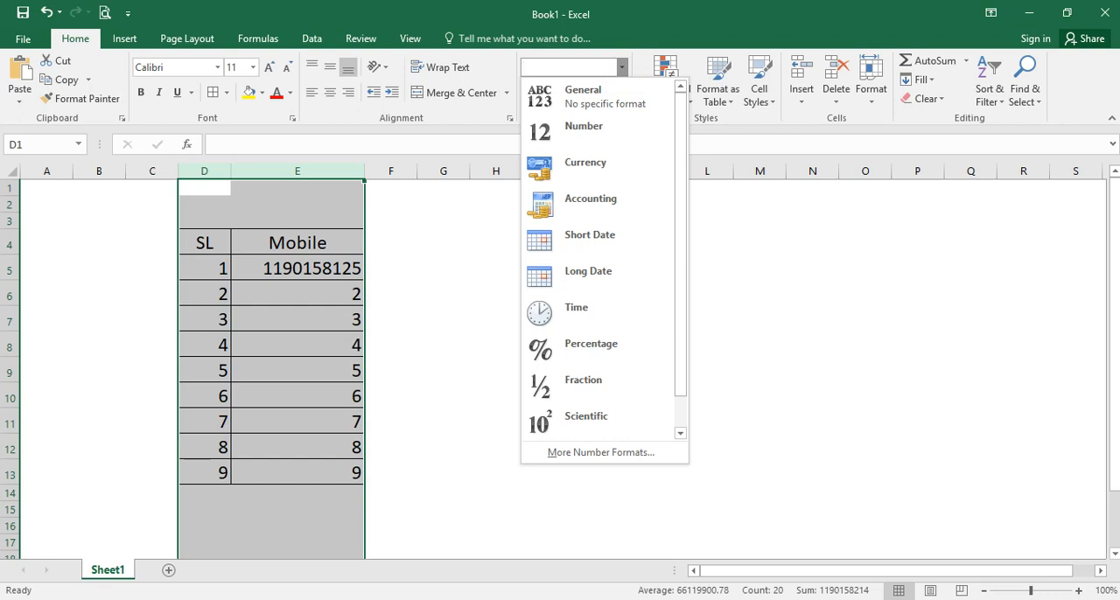
scroll(597, 385, down, 1)
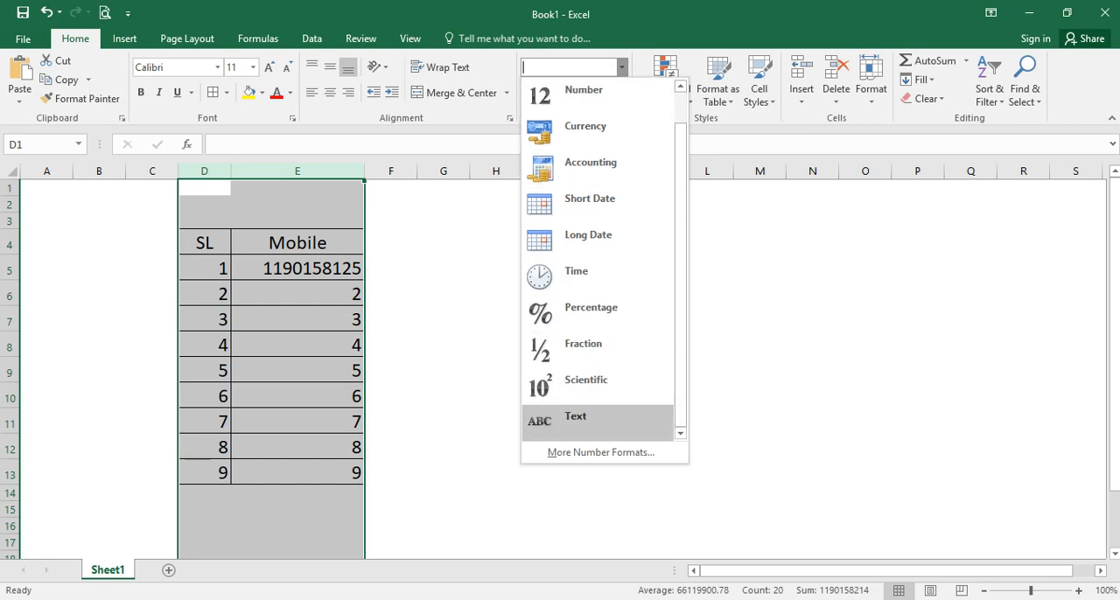
click(604, 418)
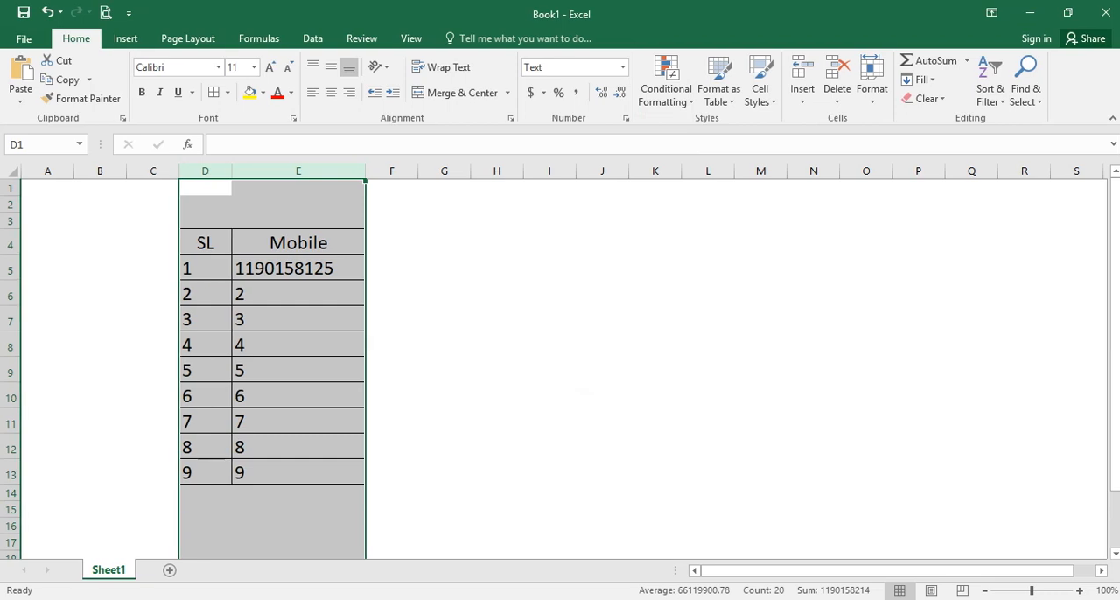
- Enter 01 in D5 and 02 in D6 of the SL column
click(192, 268)
text(01)
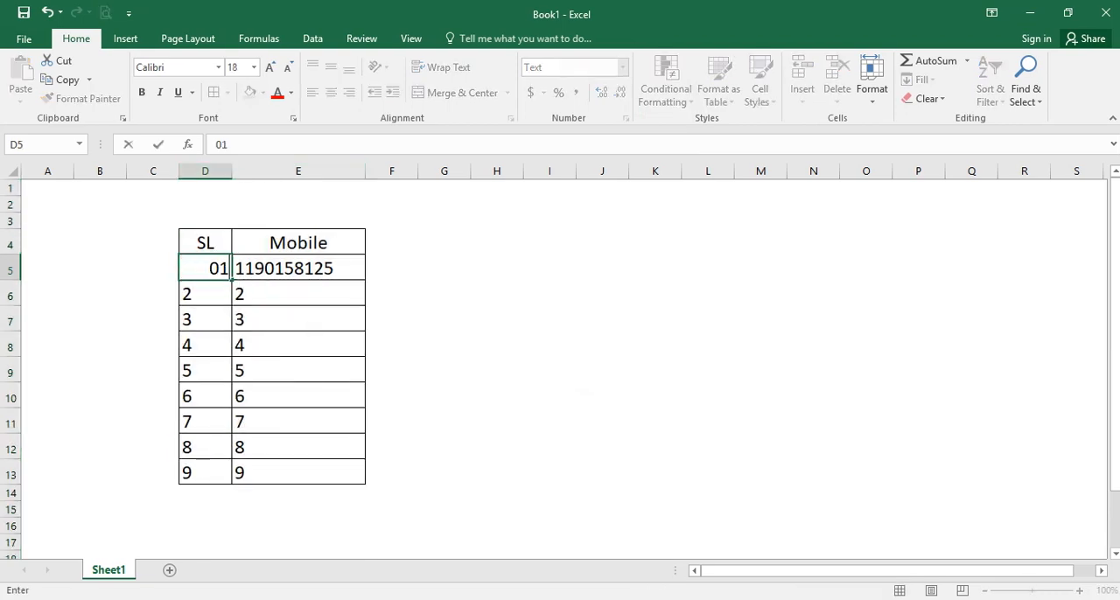
key(Return)
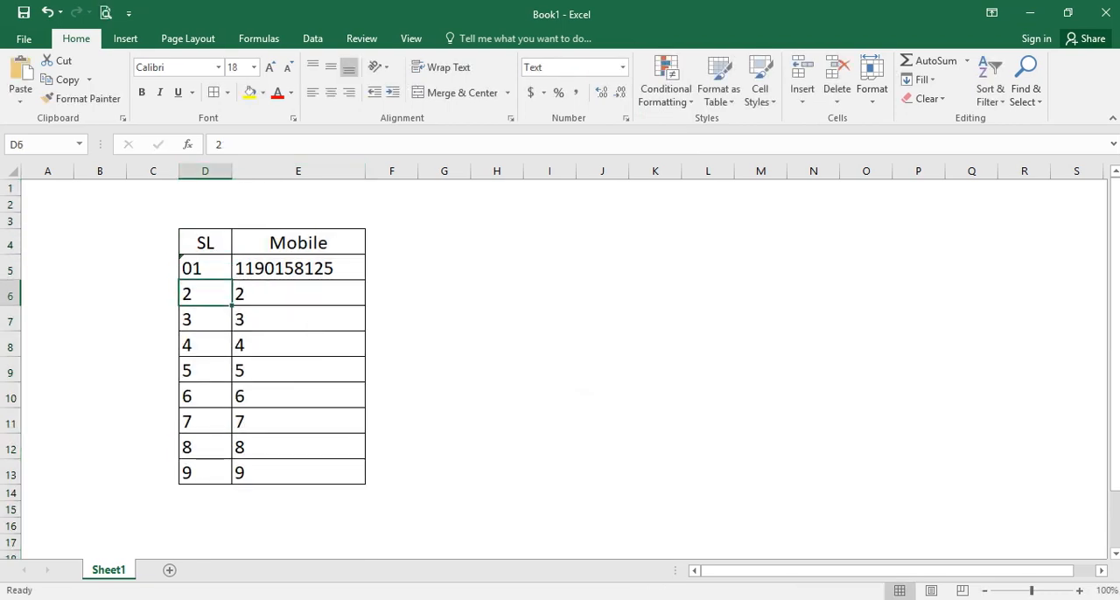
text(02)
key(Return)
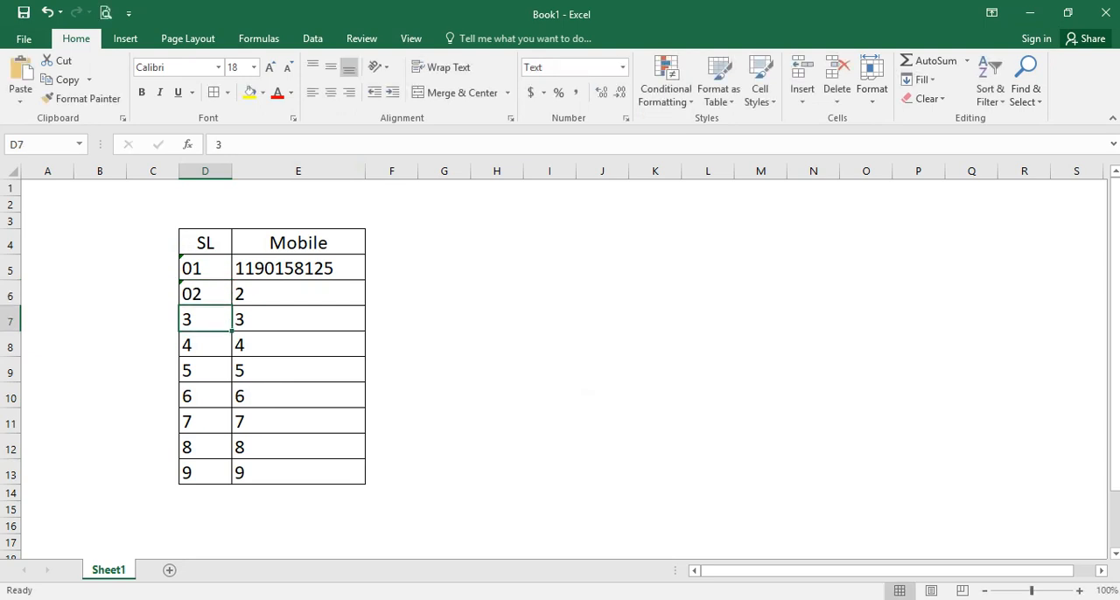
- Check the SL and Mobile table in the print preview and return to the worksheet
key(ctrl+p)
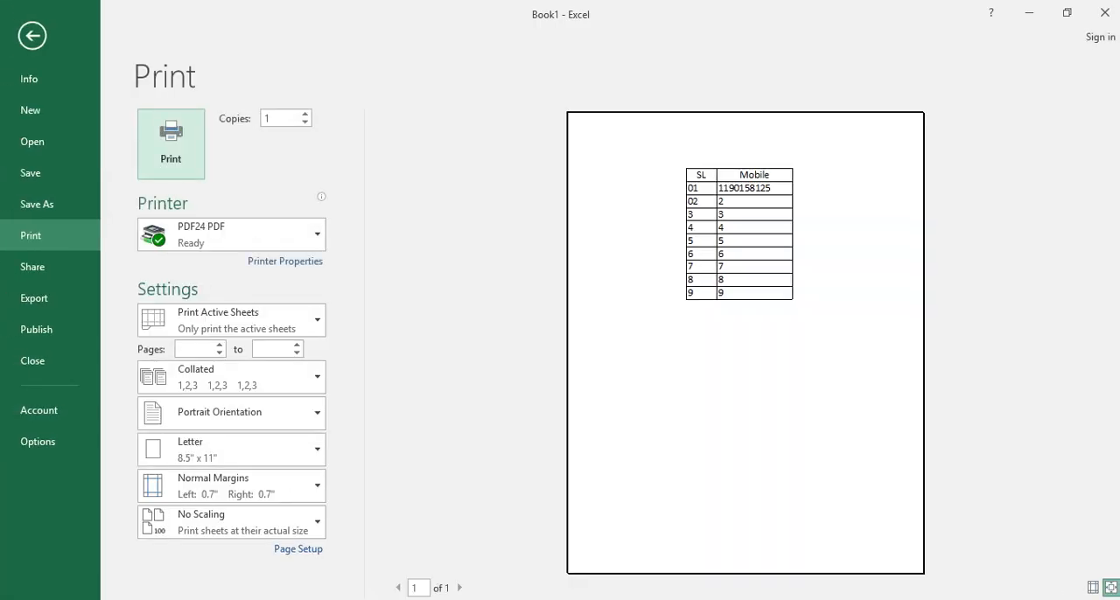
click(1112, 587)
click(1112, 587)
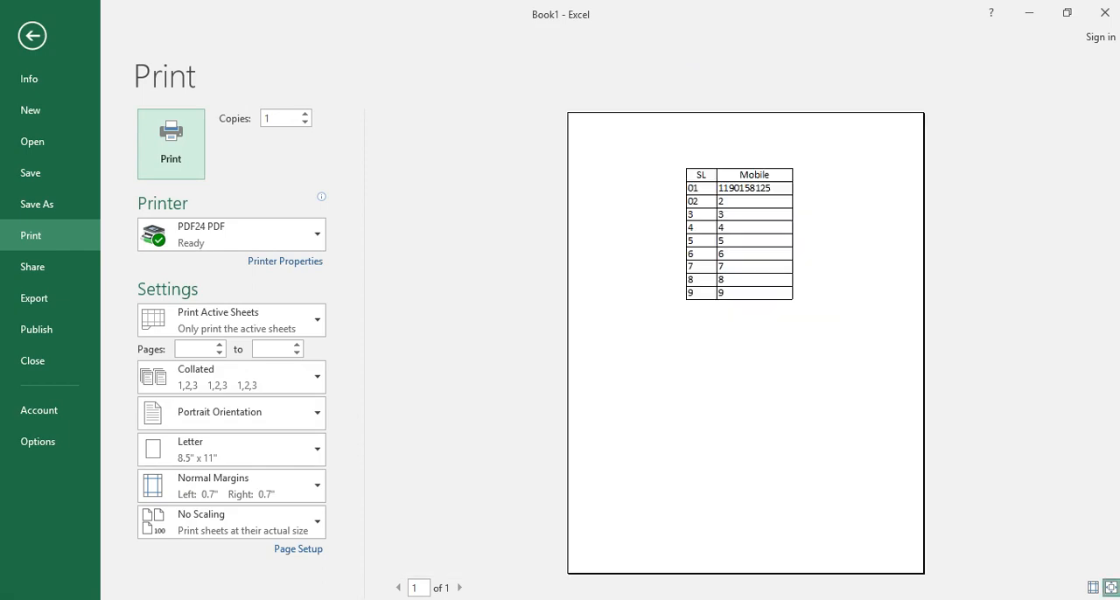
key(Escape)
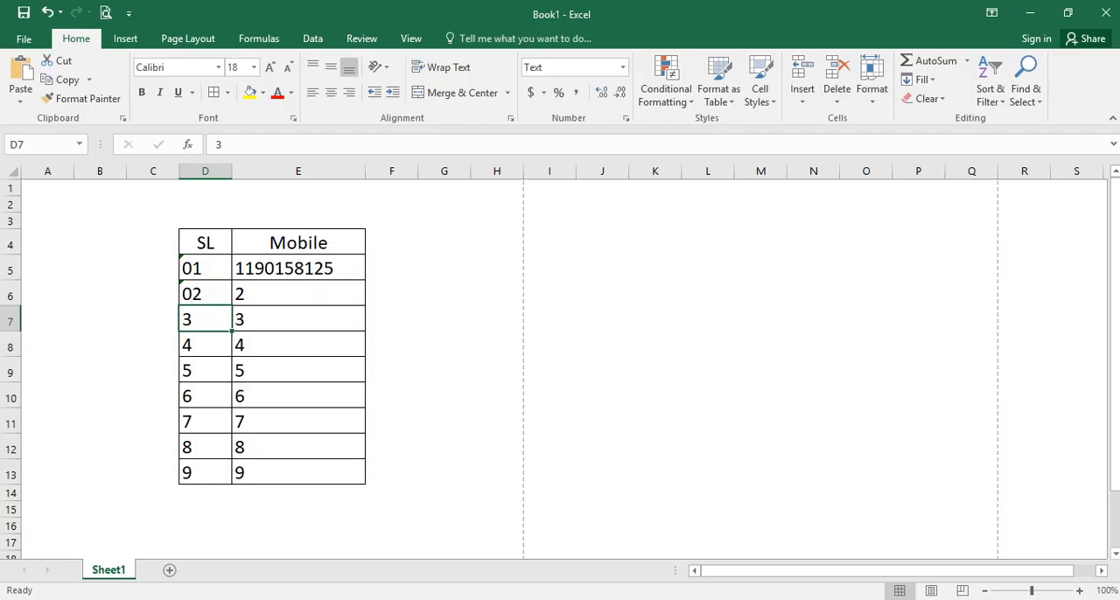
- Replace the entry in E5 under Mobile with a mobile number that starts with a zero
click(278, 269)
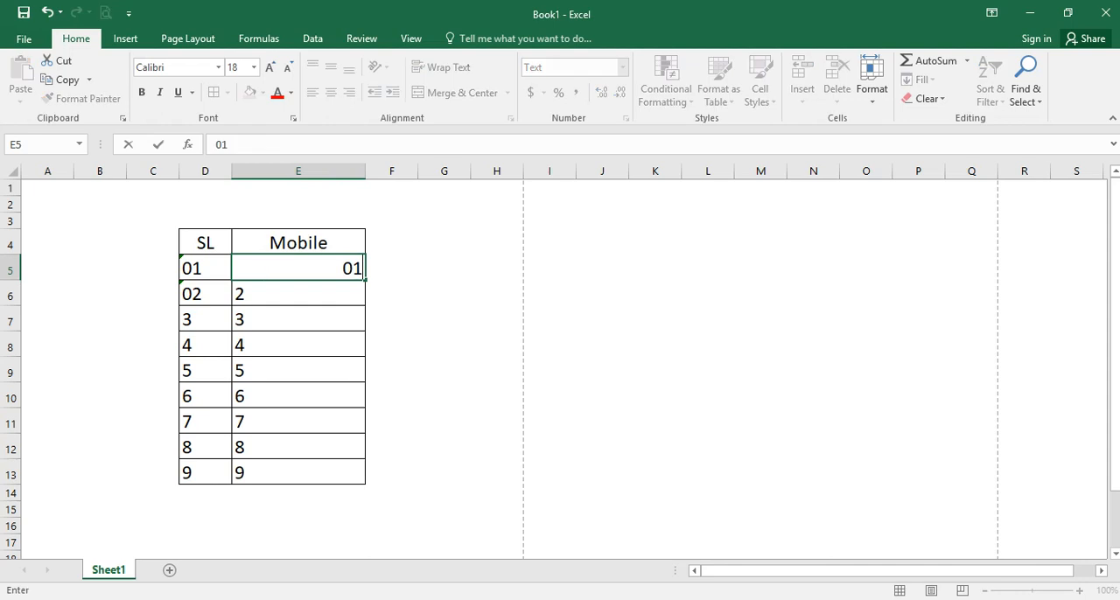
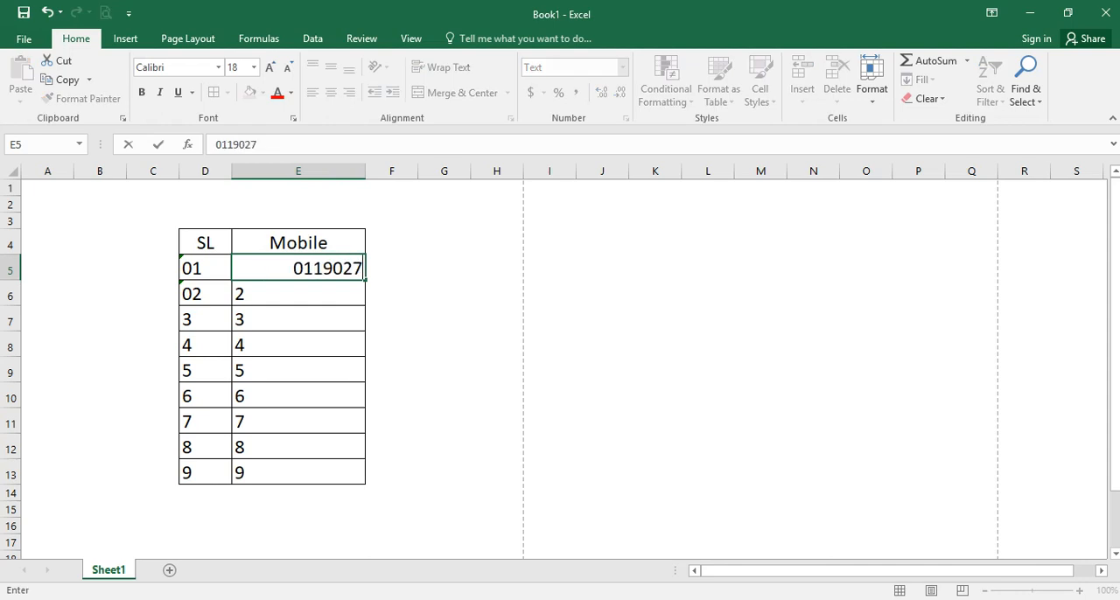
key(Return)
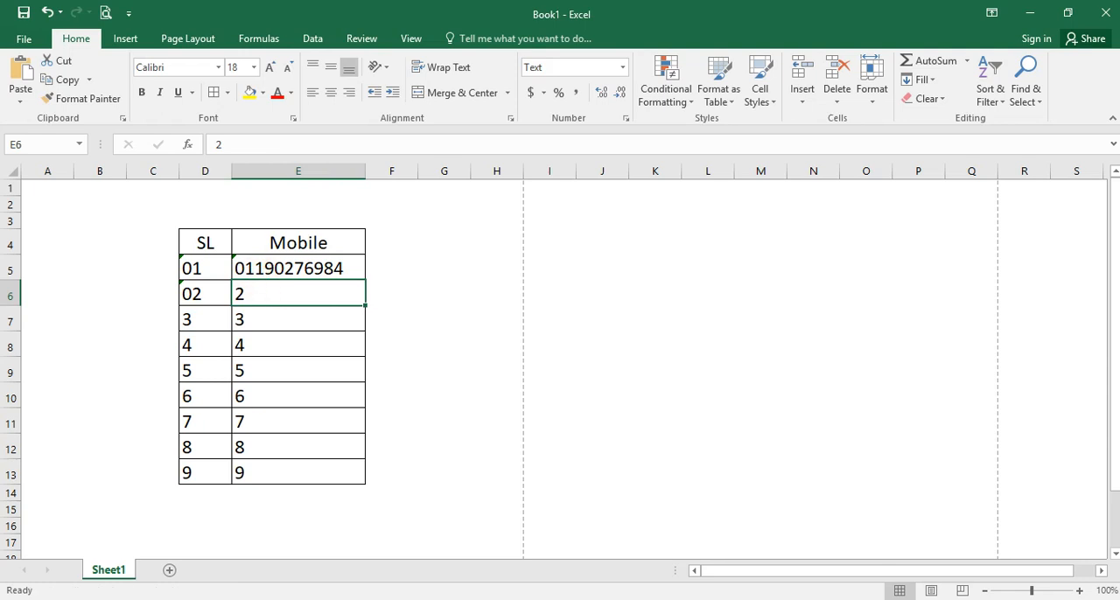
- Clear the serial numbers from D5:D13 in the SL column
click(206, 275)
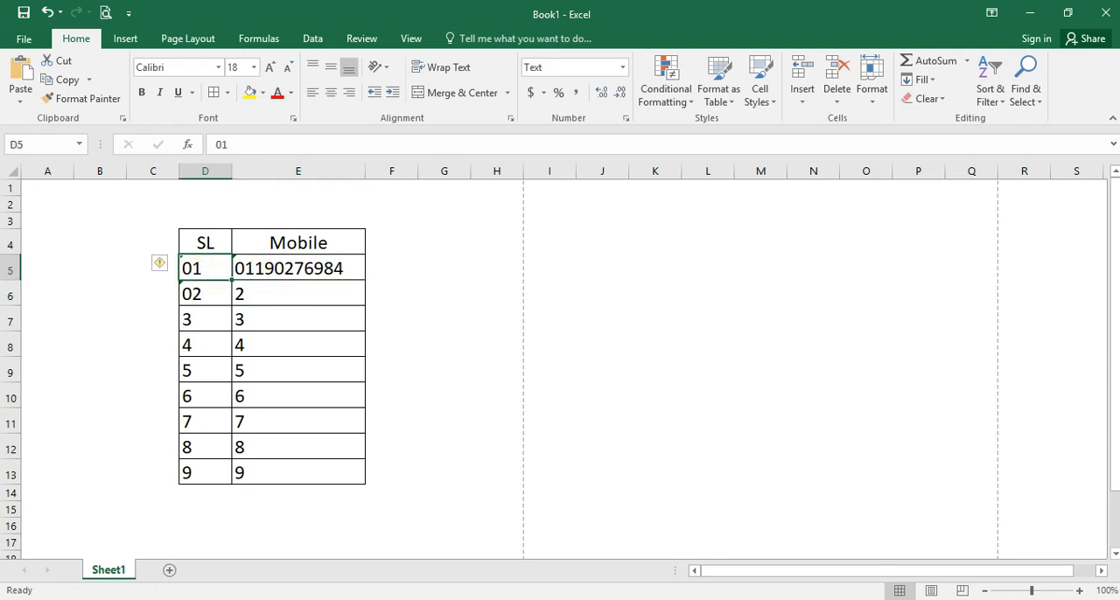
drag(206, 274, 205, 472)
key(Delete)
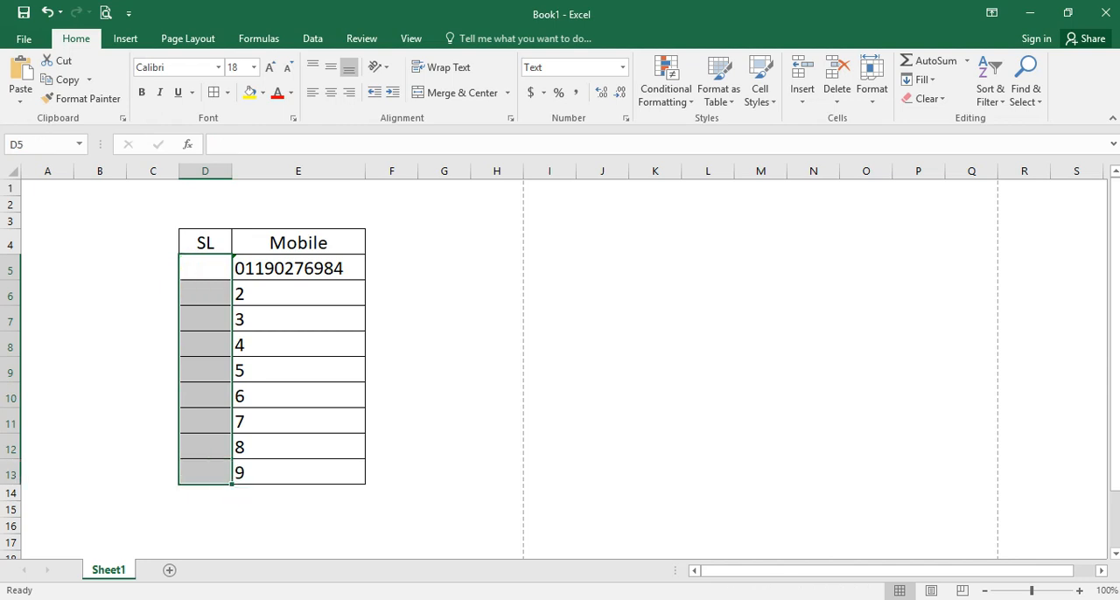
- Enter 01 in the first SL cell, D5, while it is formatted as Text
click(198, 265)
text(01)
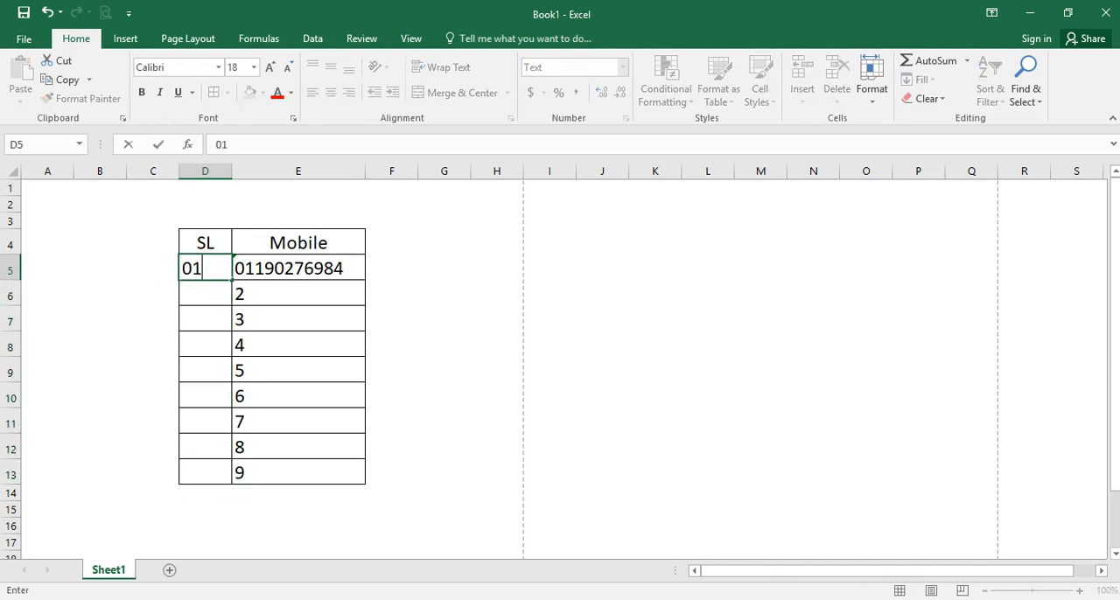
key(Return)
- Set the number format of the SL cells D5:D13 to General
click(194, 265)
drag(194, 265, 205, 473)
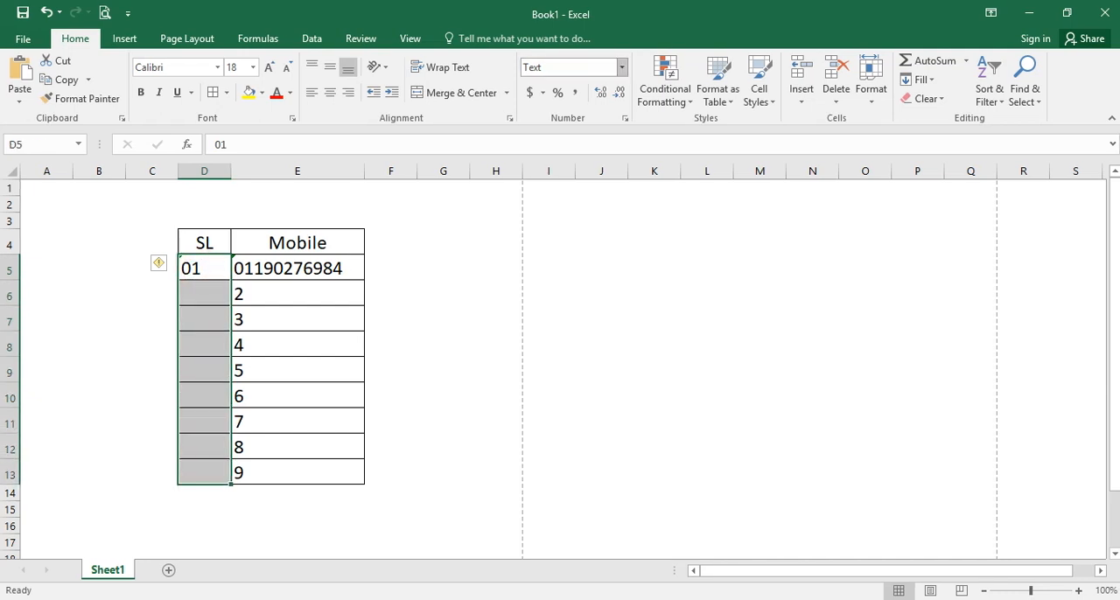
click(622, 68)
click(574, 93)
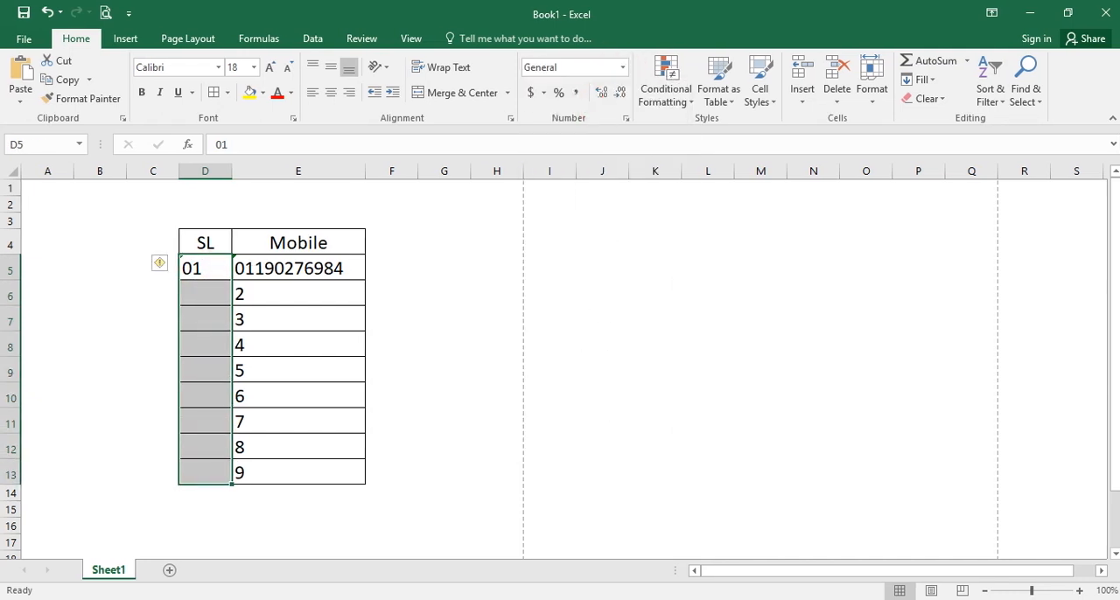
click(213, 267)
key(Down)
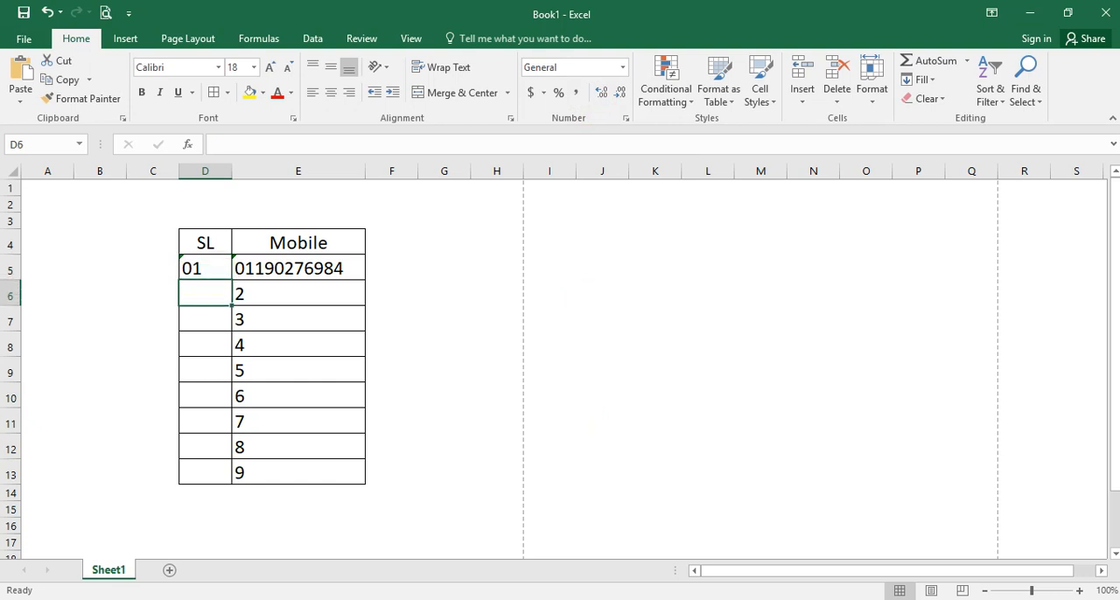
- Clear D5 and enter 01 in it again under the General format
click(220, 268)
key(Delete)
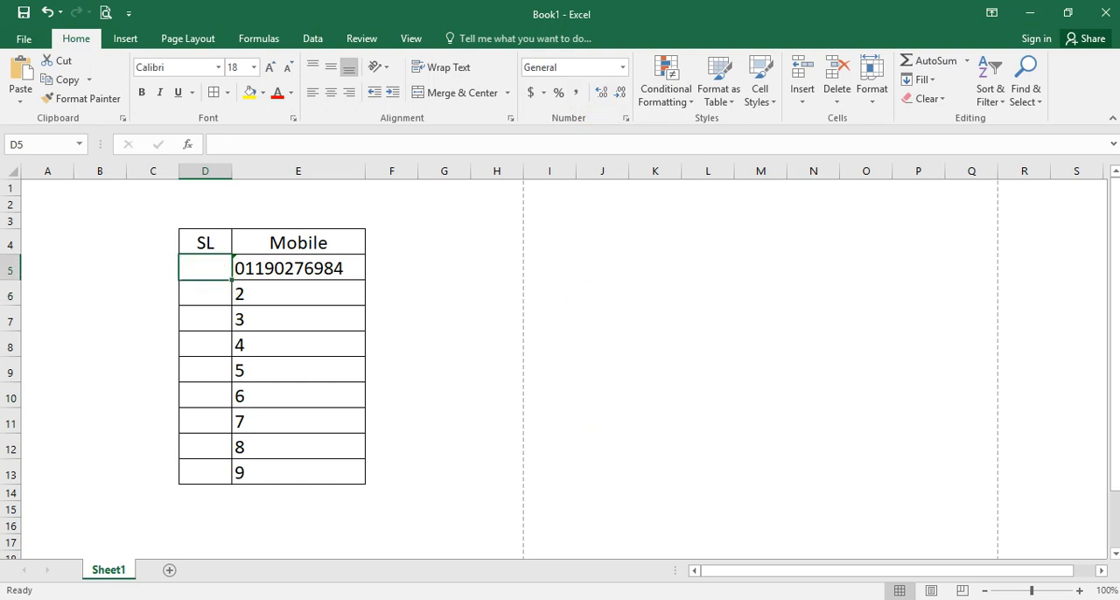
text(01)
key(Return)
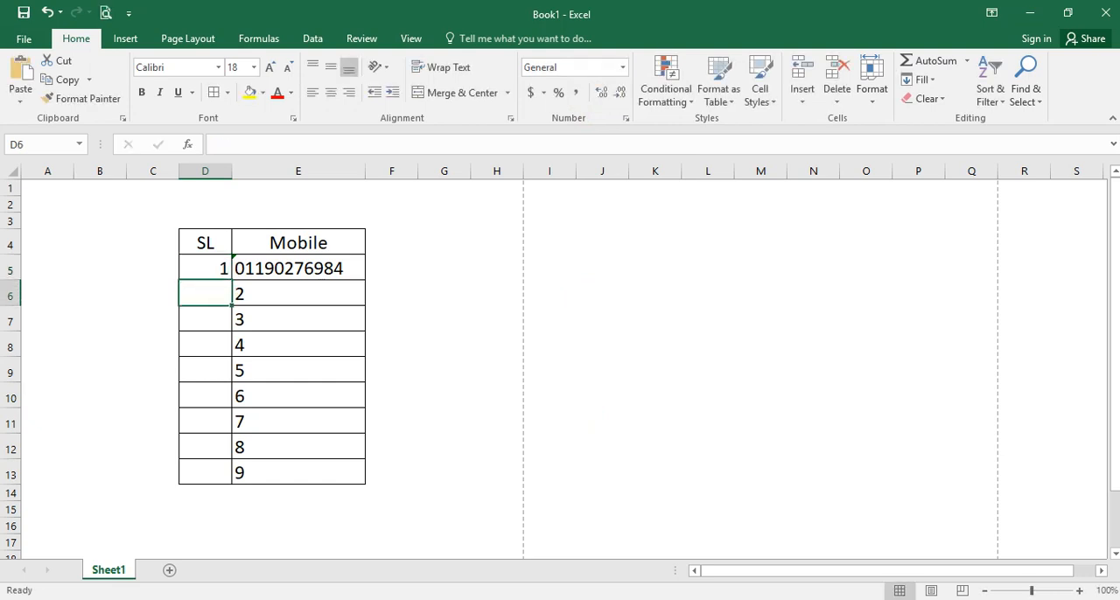
key(Up)
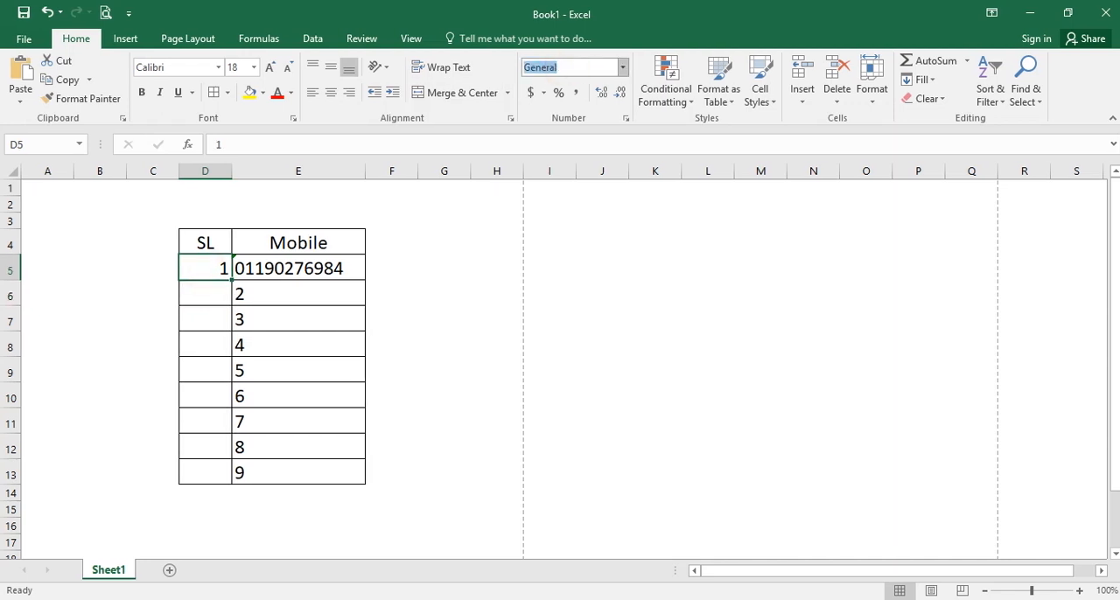
click(315, 275)
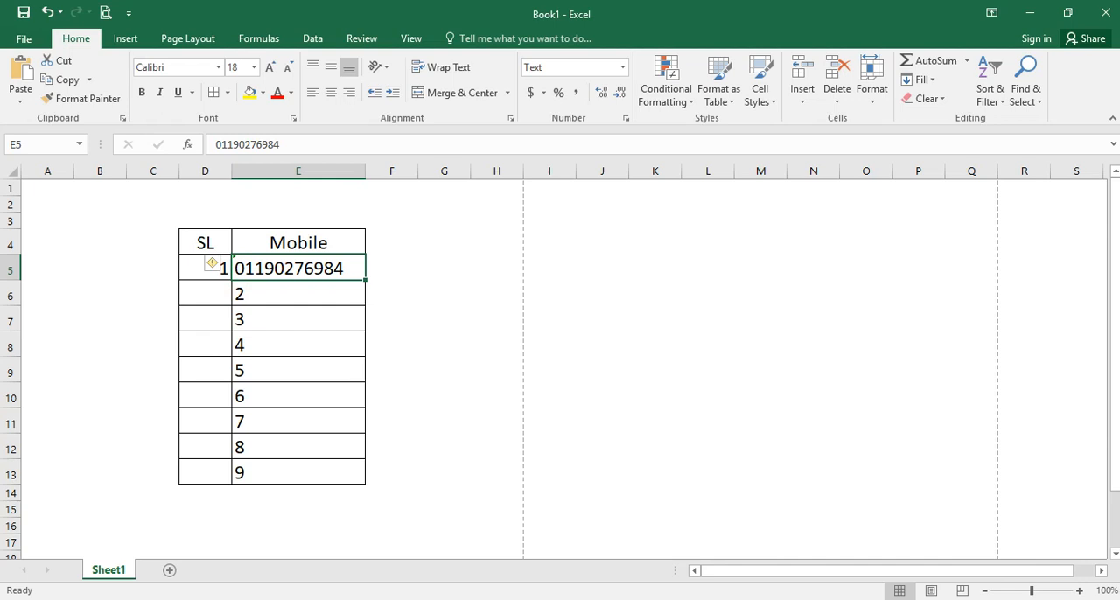
click(187, 271)
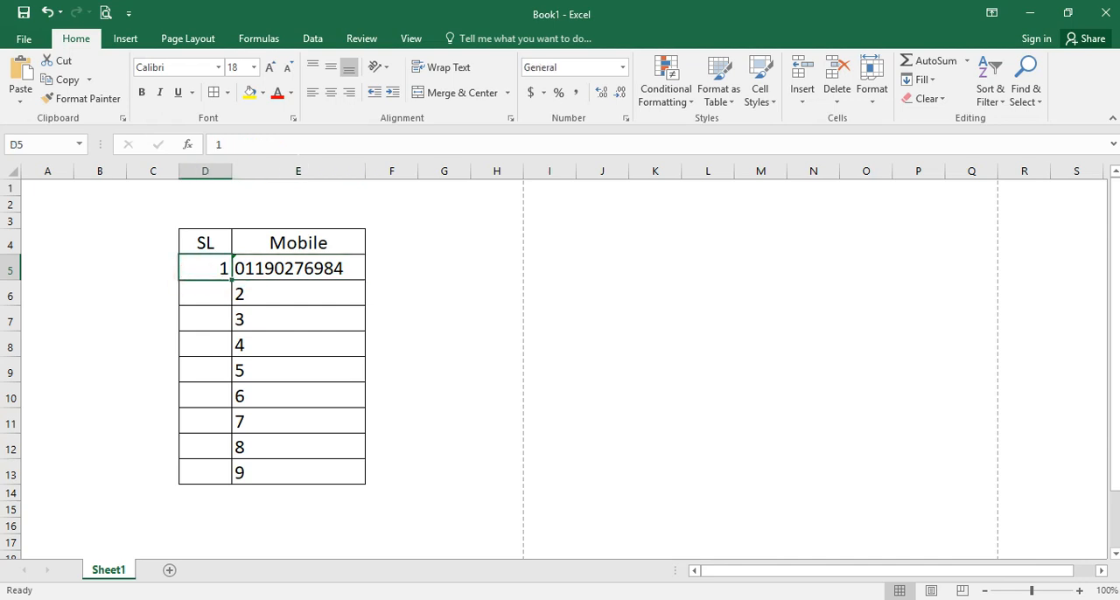
- Enter 2 in D6 as the second serial number of the SL column
drag(193, 273, 203, 472)
click(192, 271)
key(F2)
key(Return)
text(2)
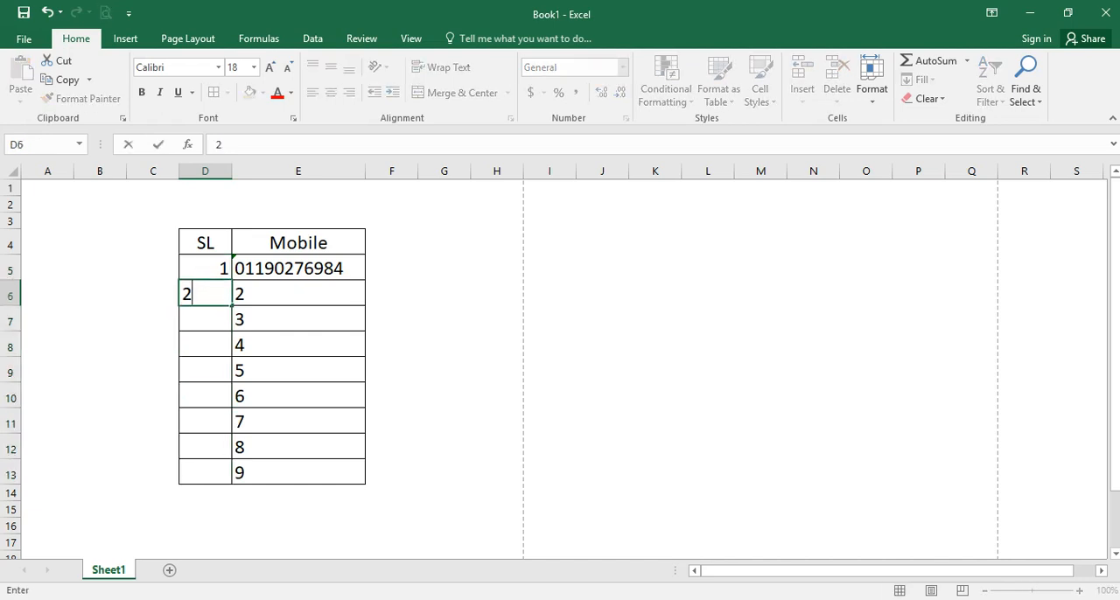
key(Return)
- Select the SL cells D5:D13 for number formatting
click(193, 271)
click(192, 295)
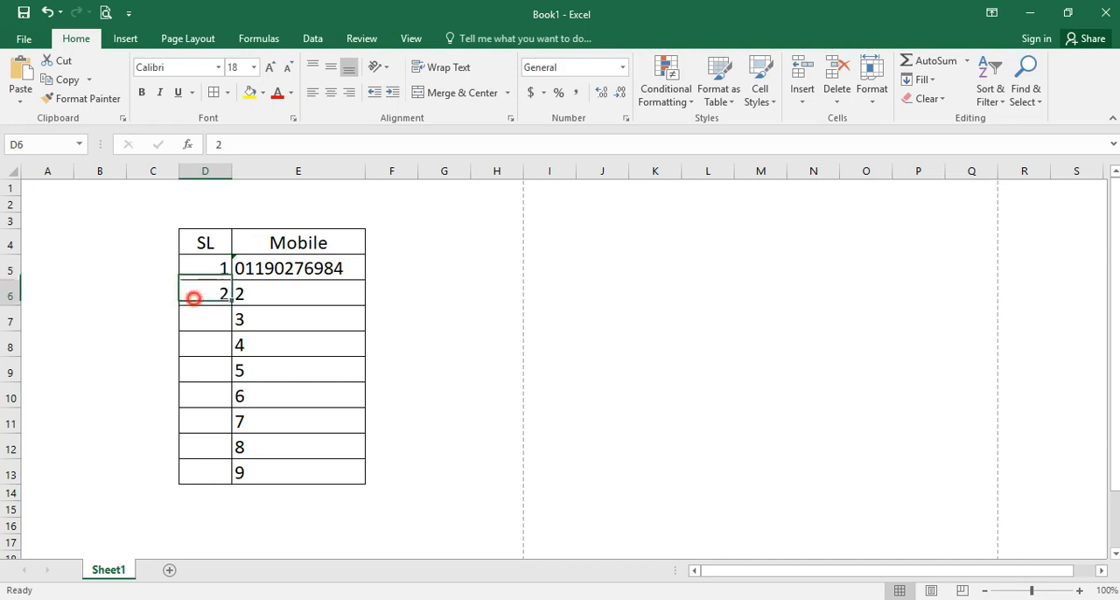
click(208, 272)
drag(207, 272, 205, 472)
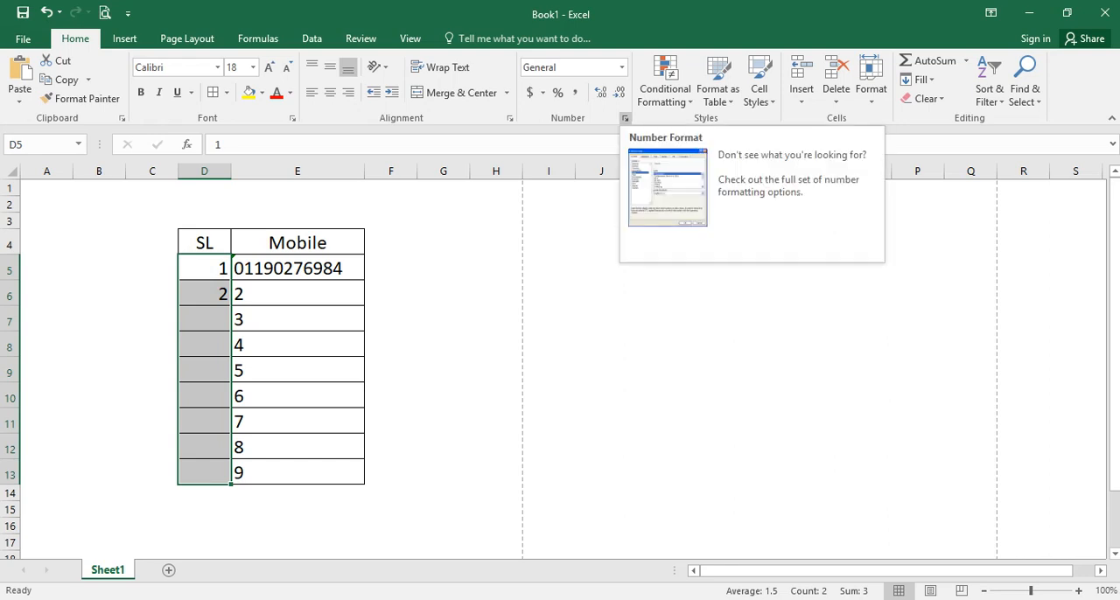
click(625, 118)
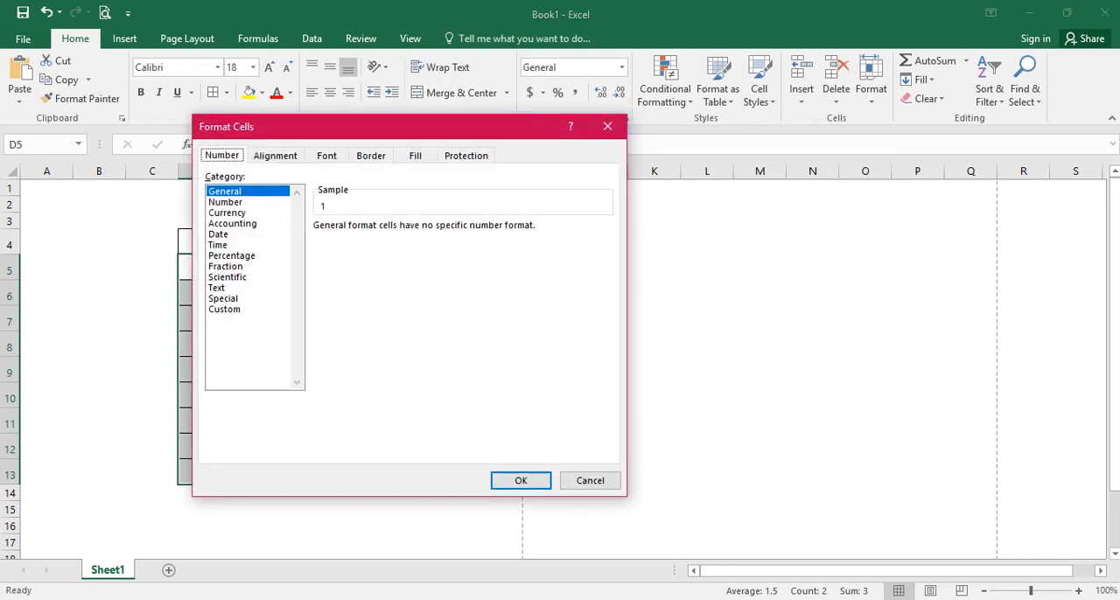
click(591, 480)
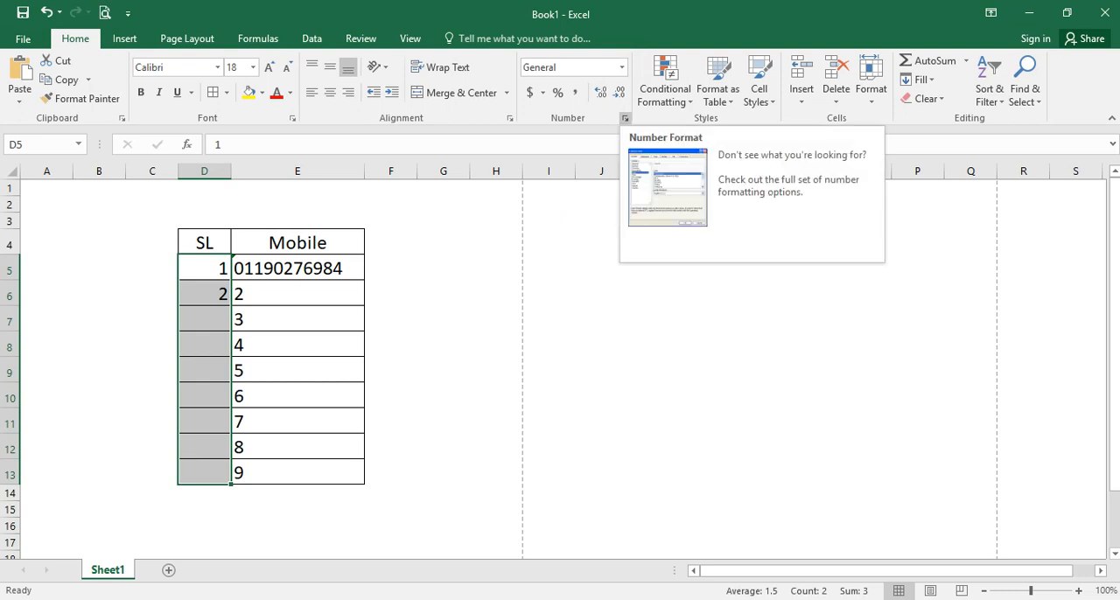
click(625, 119)
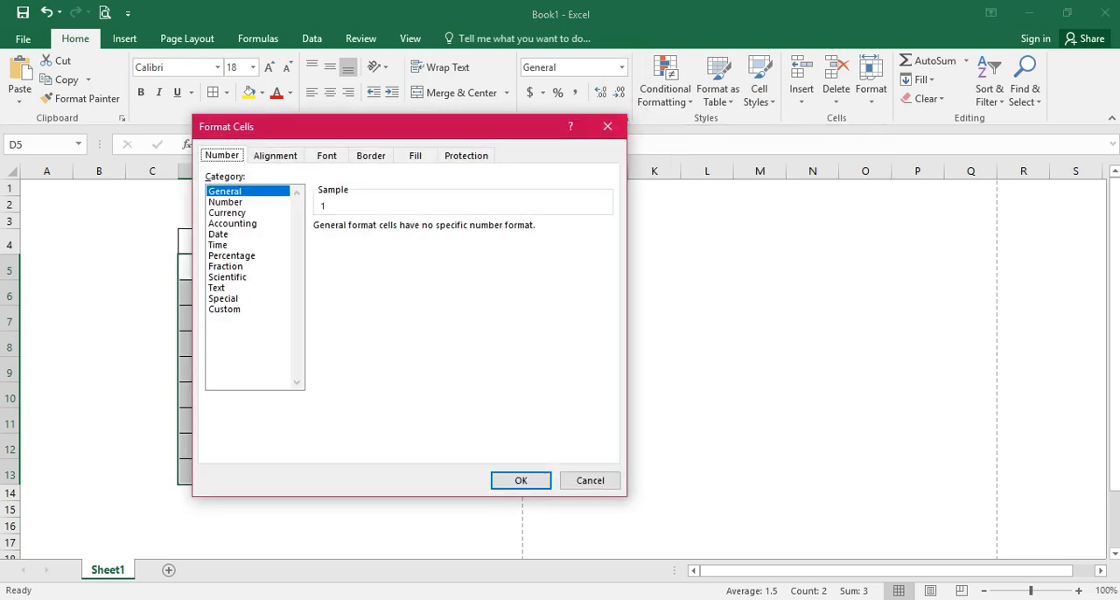
click(610, 482)
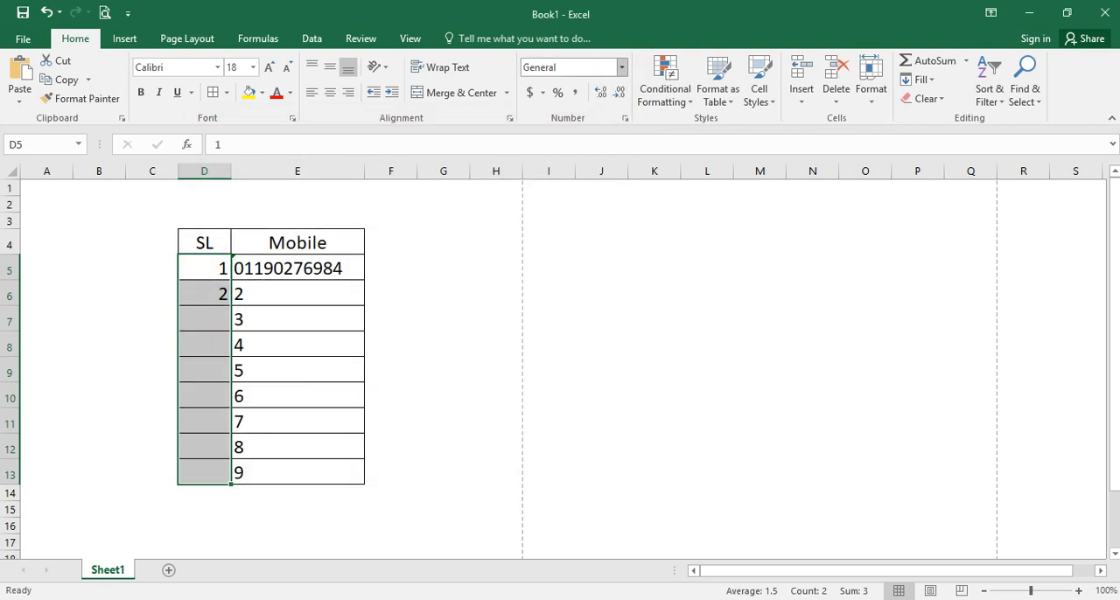
- Apply the custom number format 00 to the SL cells D5:D13
click(621, 67)
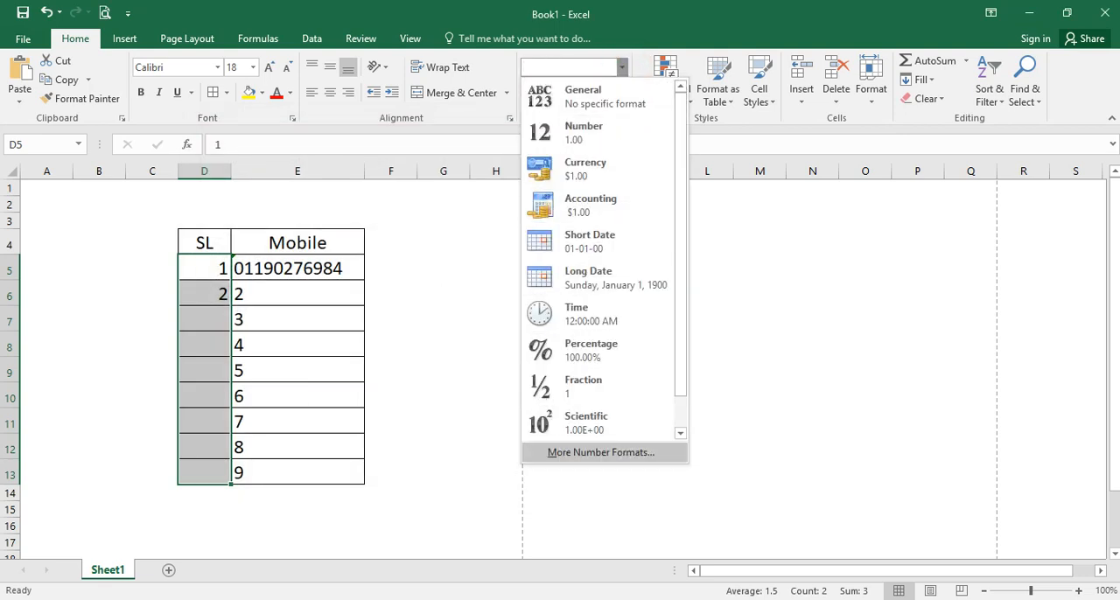
click(607, 455)
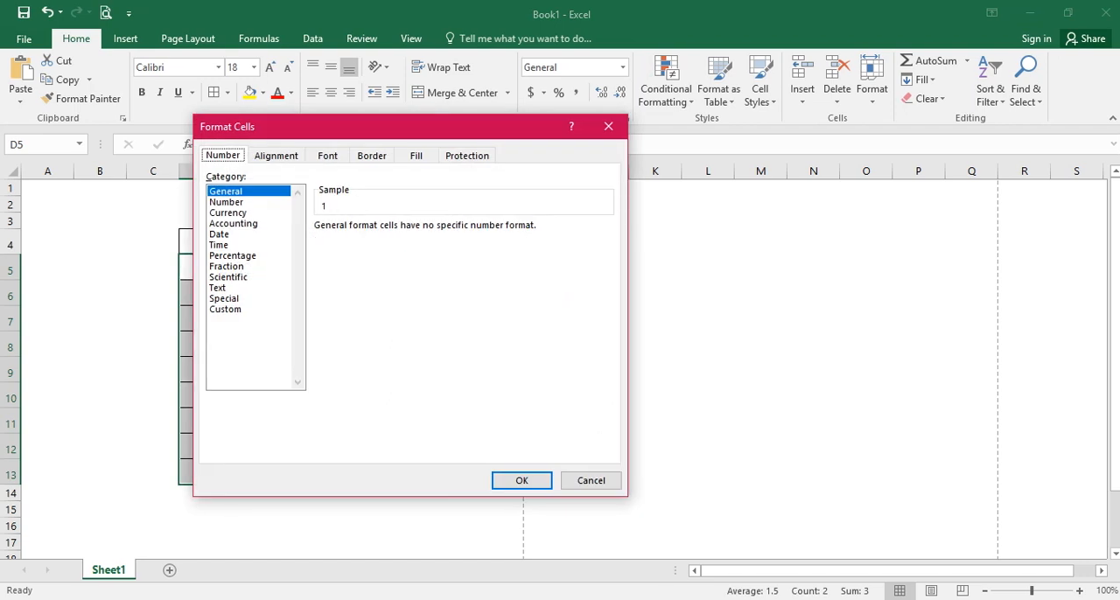
click(234, 309)
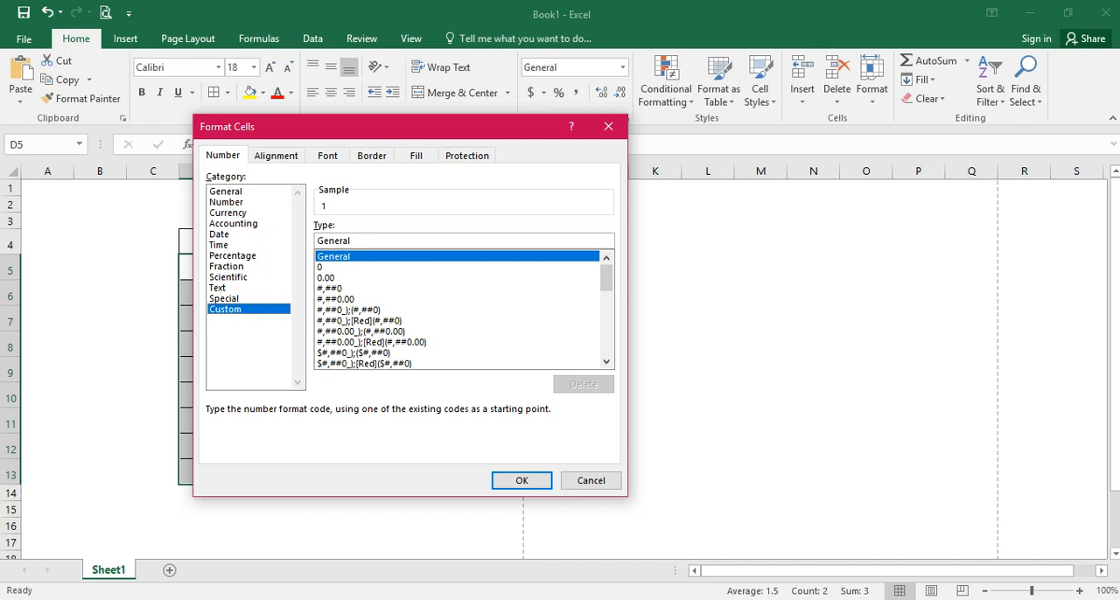
click(325, 267)
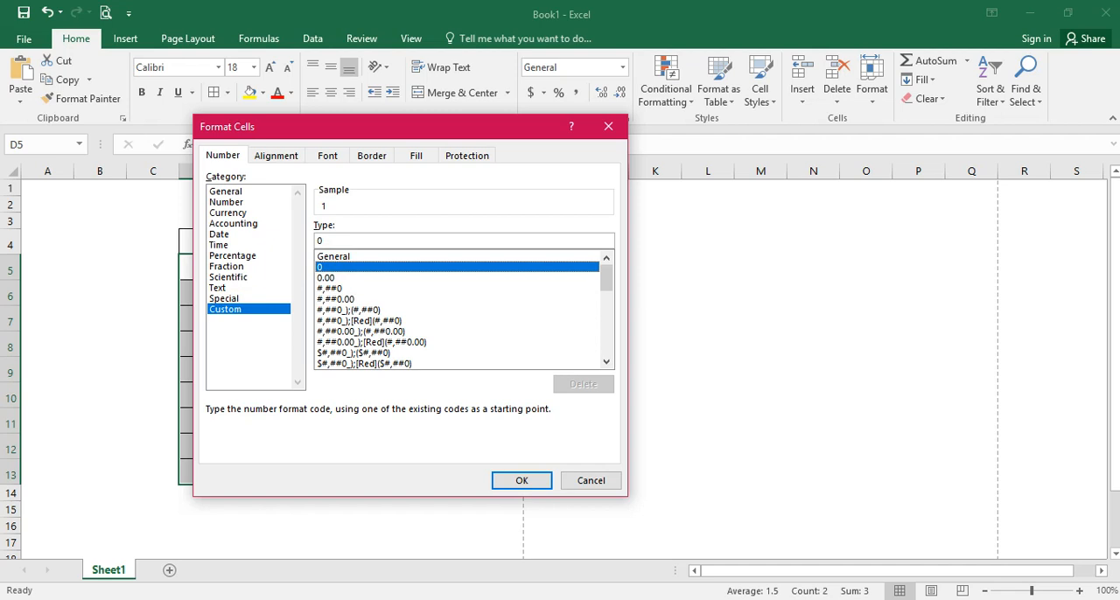
click(346, 240)
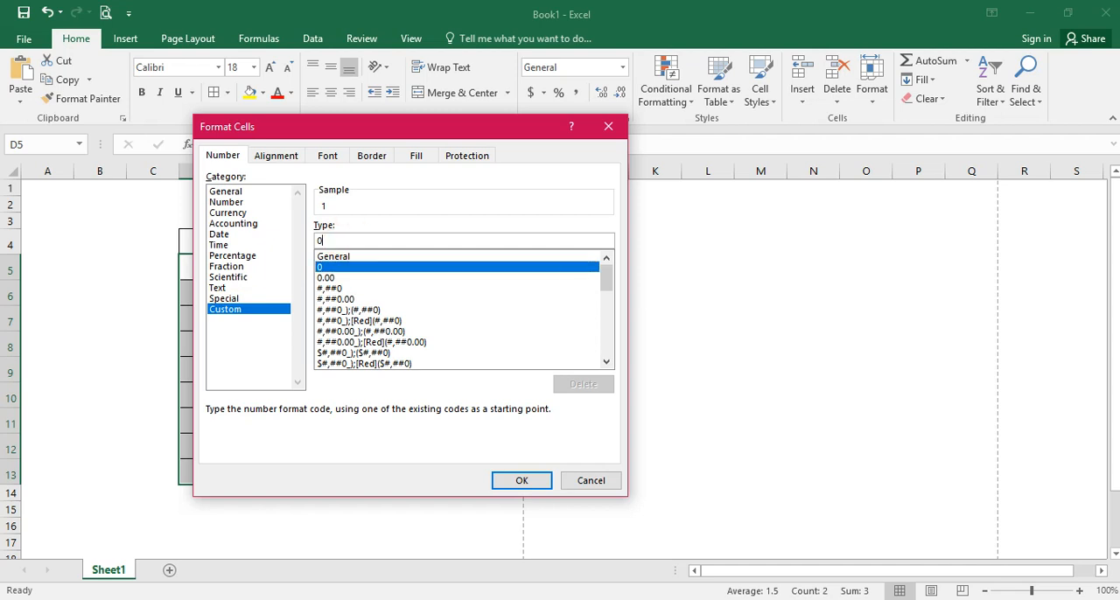
text(0)
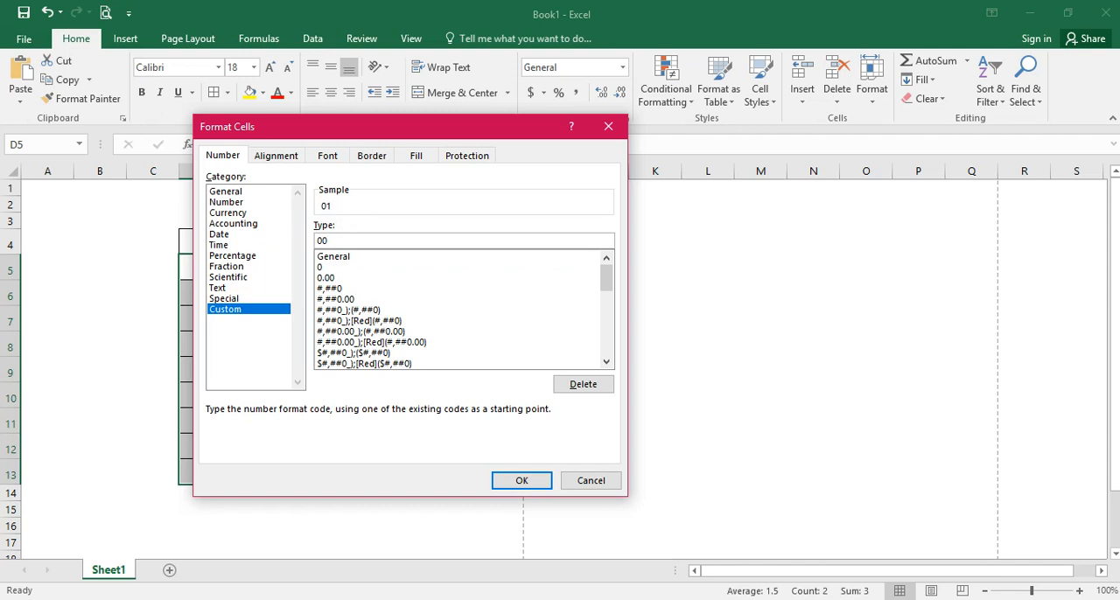
click(515, 479)
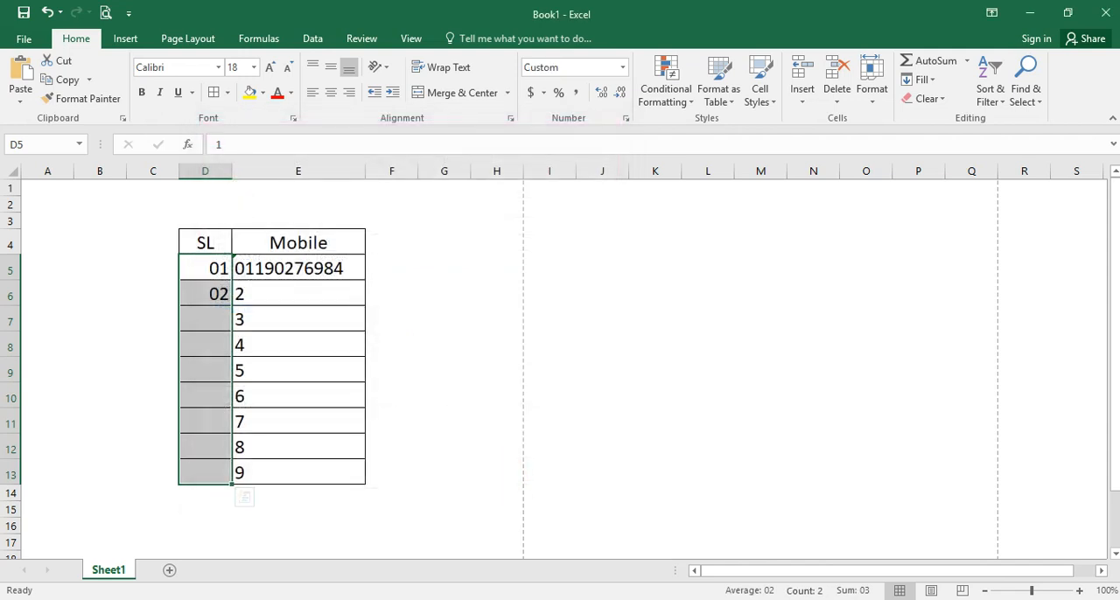
- Clear the serial numbers from the SL cells D5:D13
click(192, 289)
click(207, 268)
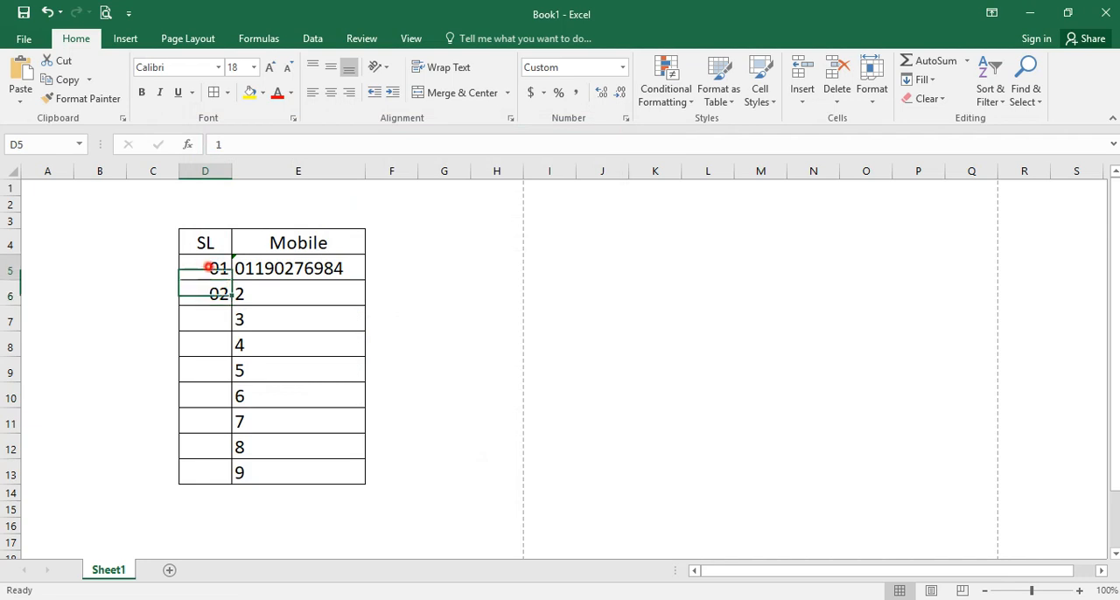
drag(209, 268, 207, 473)
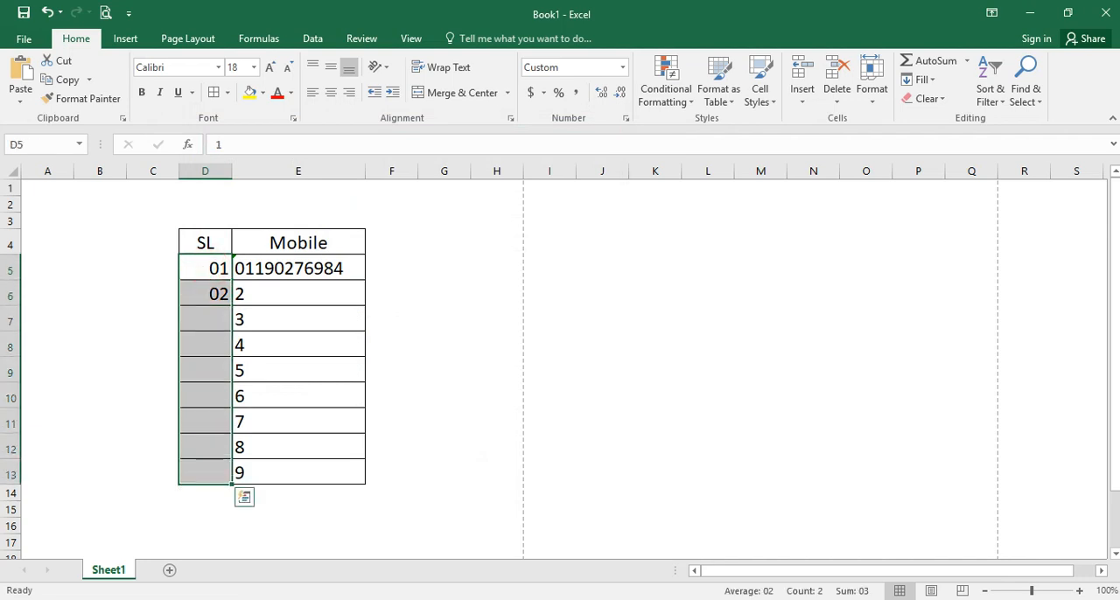
key(Delete)
- Enter the serial numbers 1, 2, 3, 4 and 5 in cells D5 through D9 of the SL column
click(210, 275)
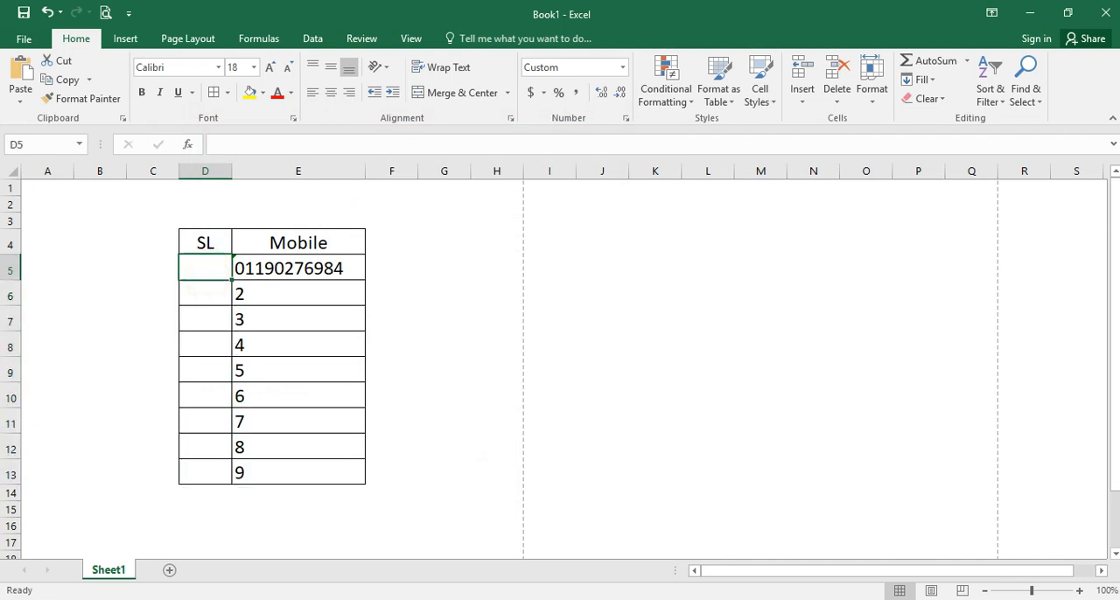
text(1)
key(Return)
text(2)
key(Return)
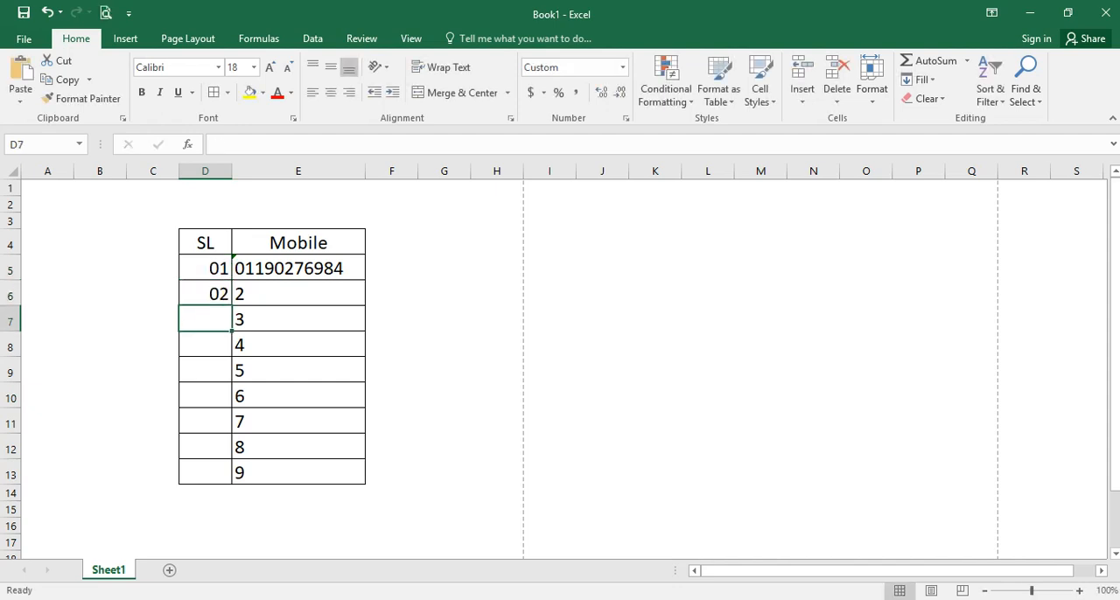
text(2)
key(Return)
key(Up)
text(3)
key(Return)
text(4)
key(Return)
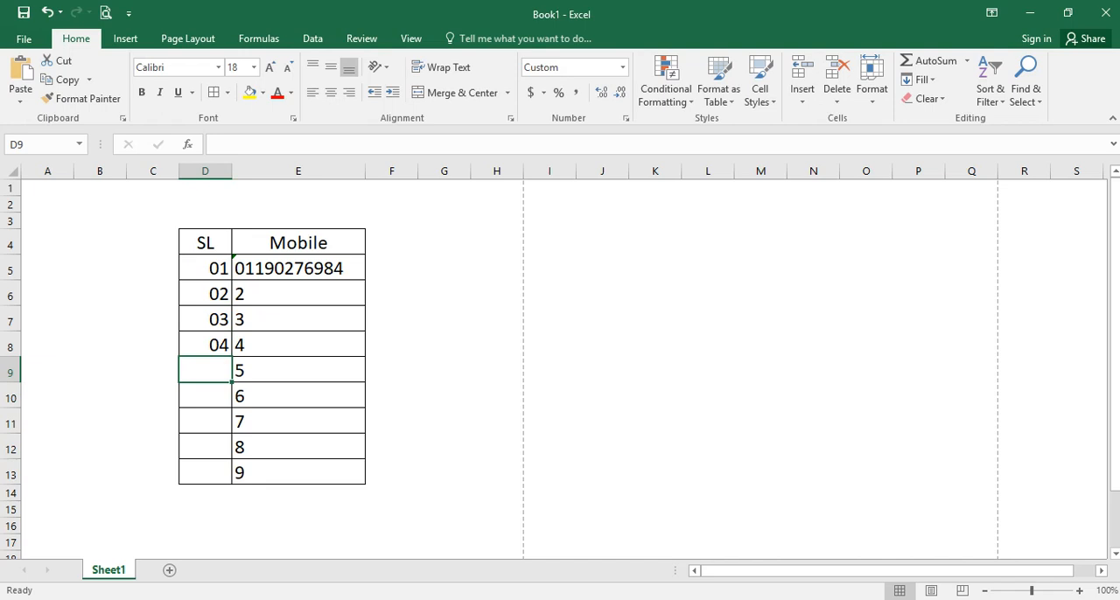
text(5)
key(Return)
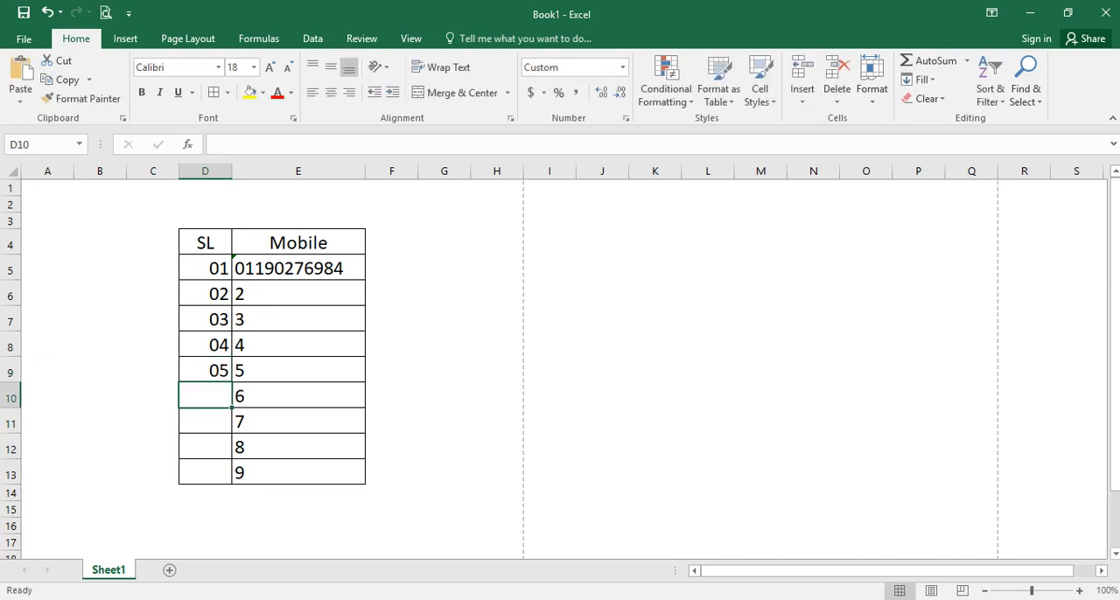
- Enter the two-digit number 33 in D10 of the SL column
click(295, 317)
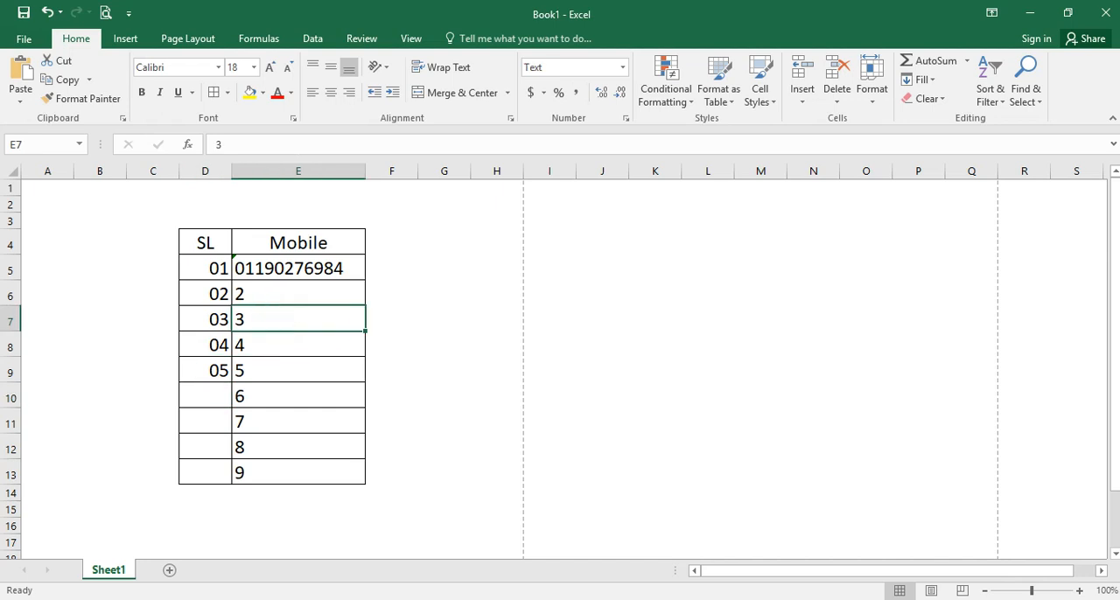
click(221, 270)
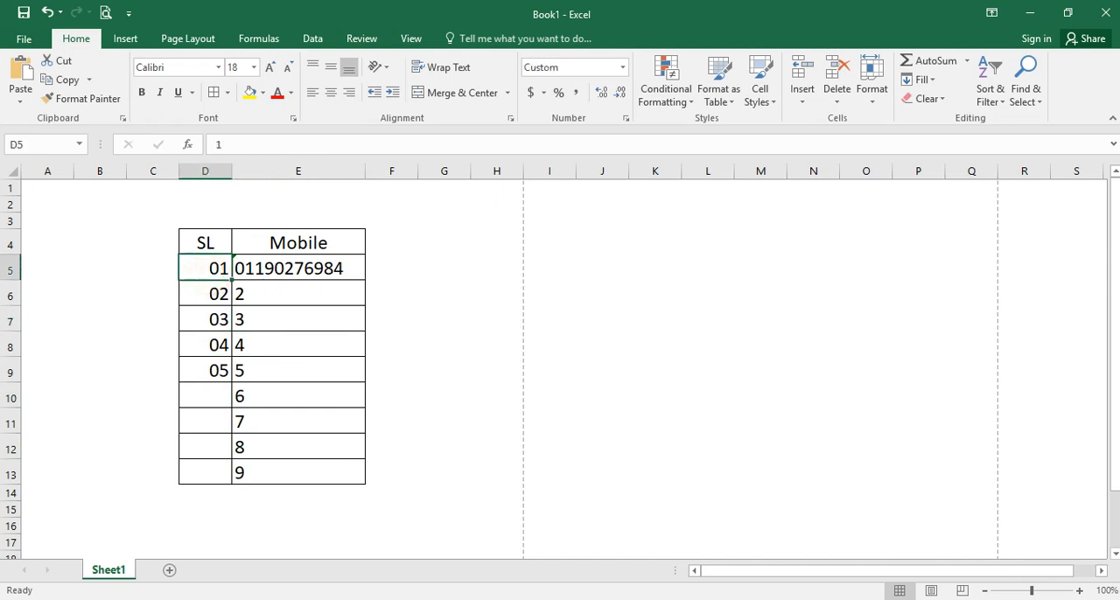
click(183, 396)
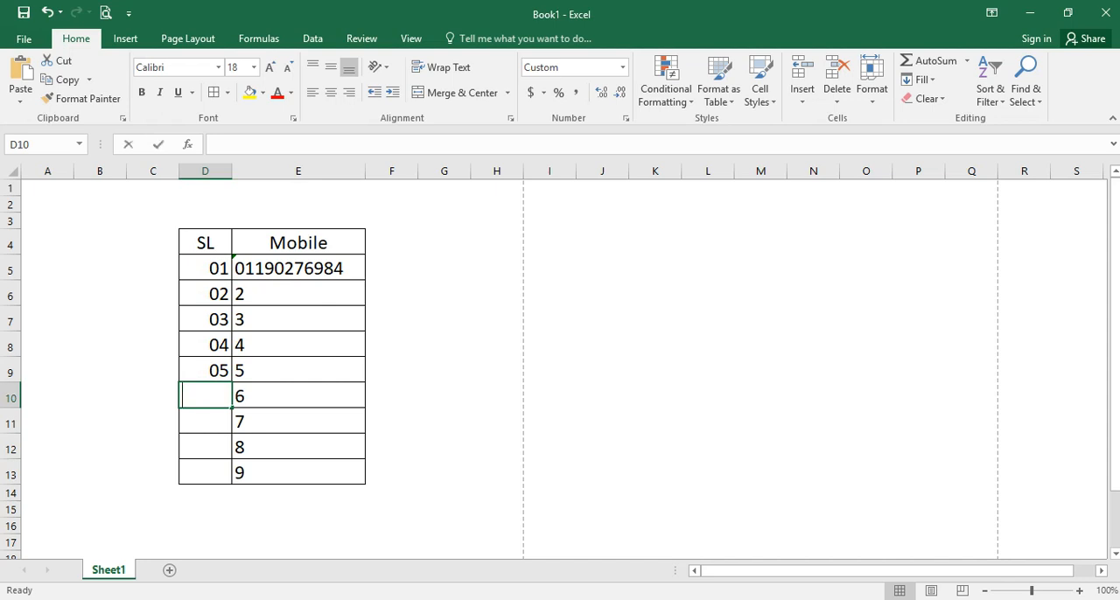
text(33)
key(Return)
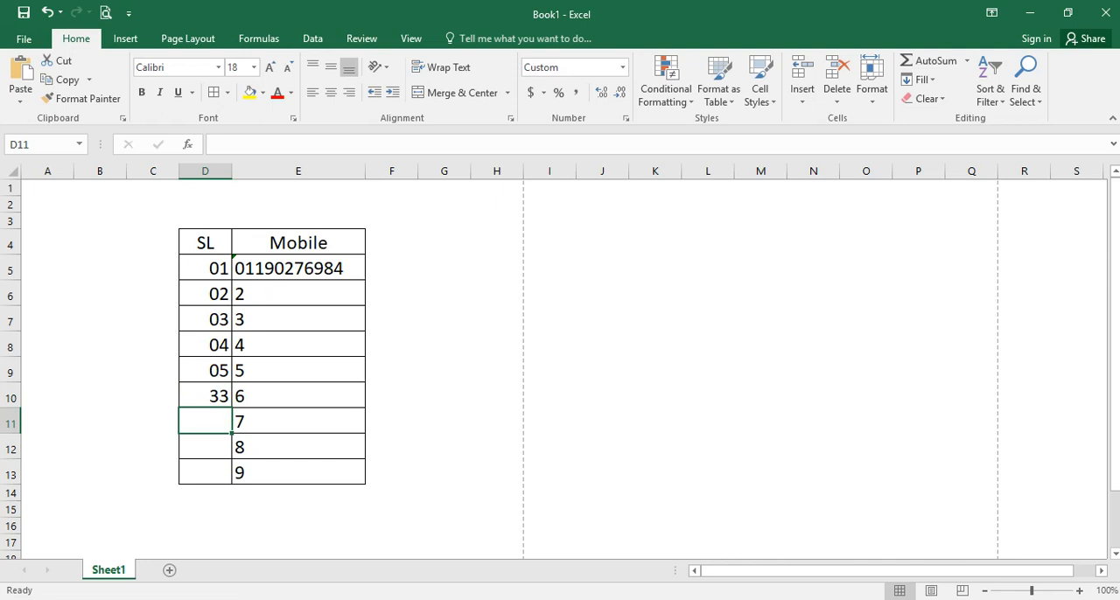
- Check the custom number format code applied to D10
click(195, 396)
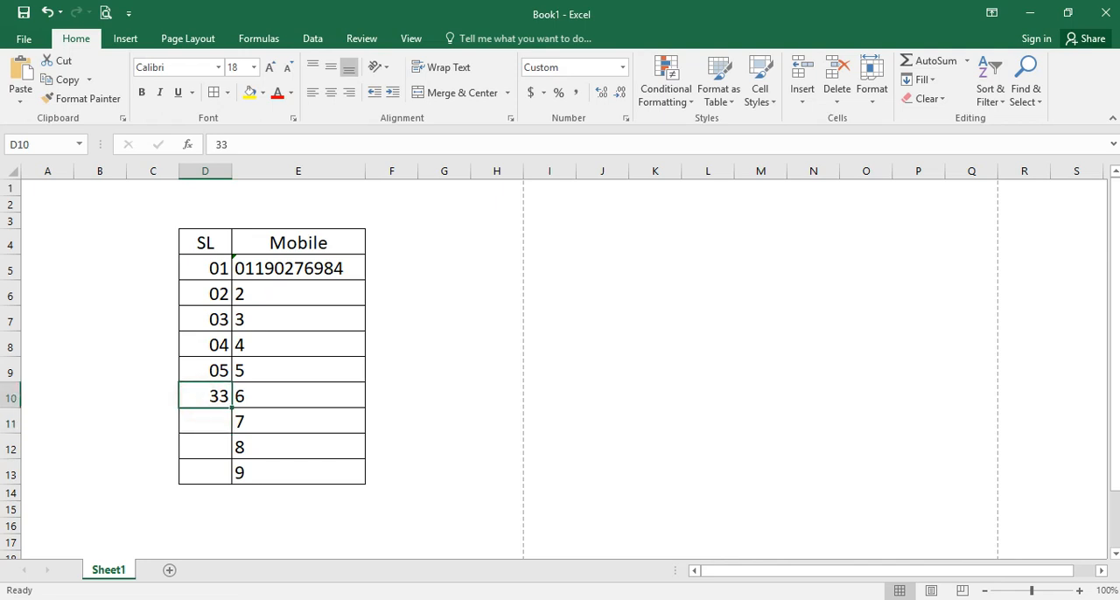
click(626, 117)
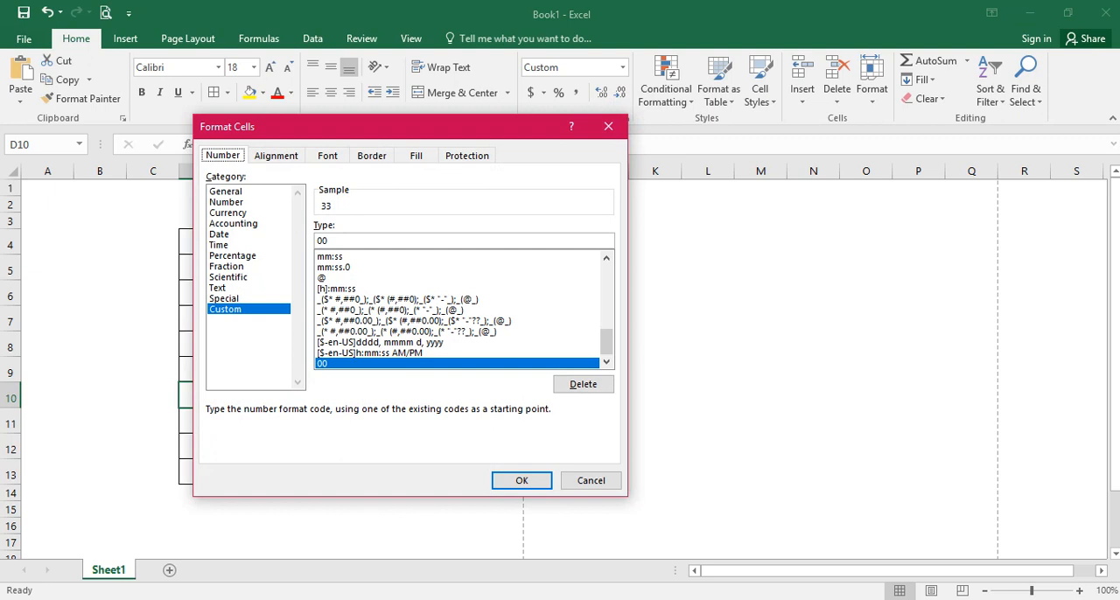
click(515, 480)
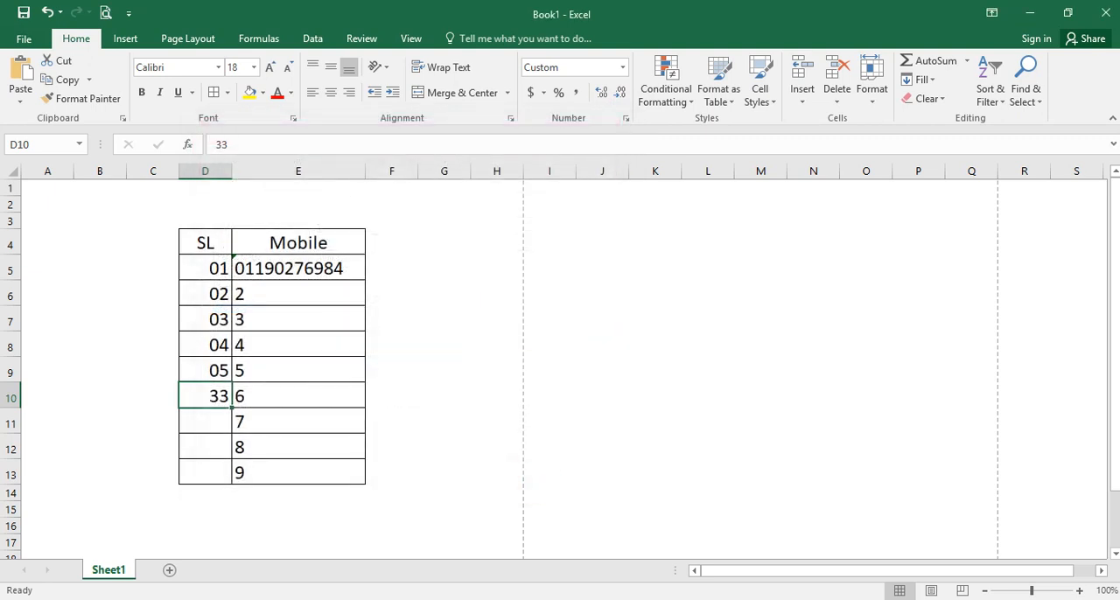
- Enter 8 in D11 and 0 in D12 of the SL column
click(201, 417)
text(8)
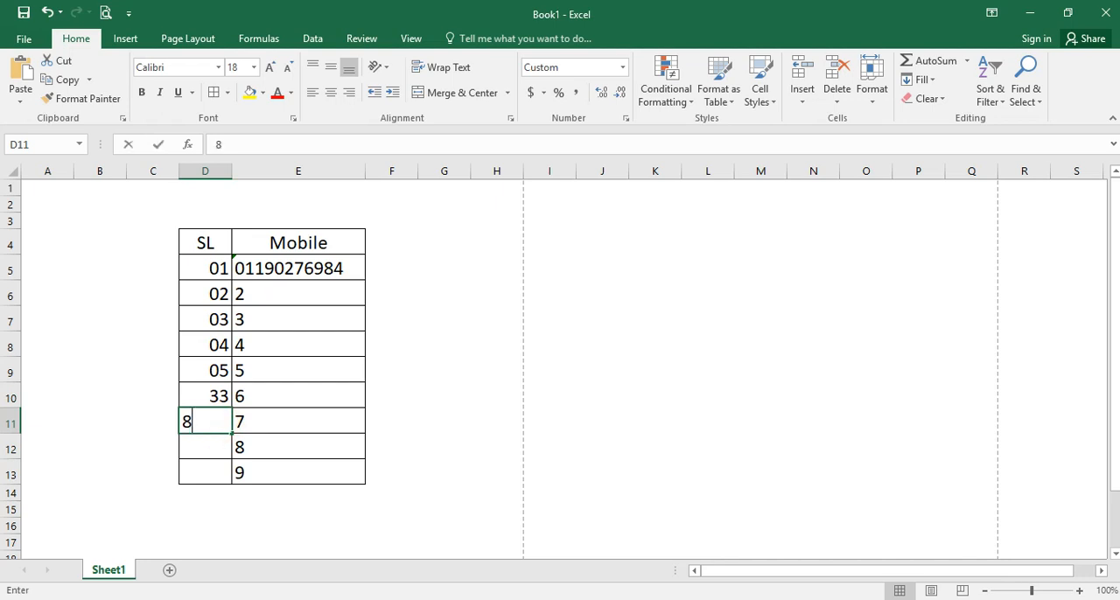
key(Return)
text(0)
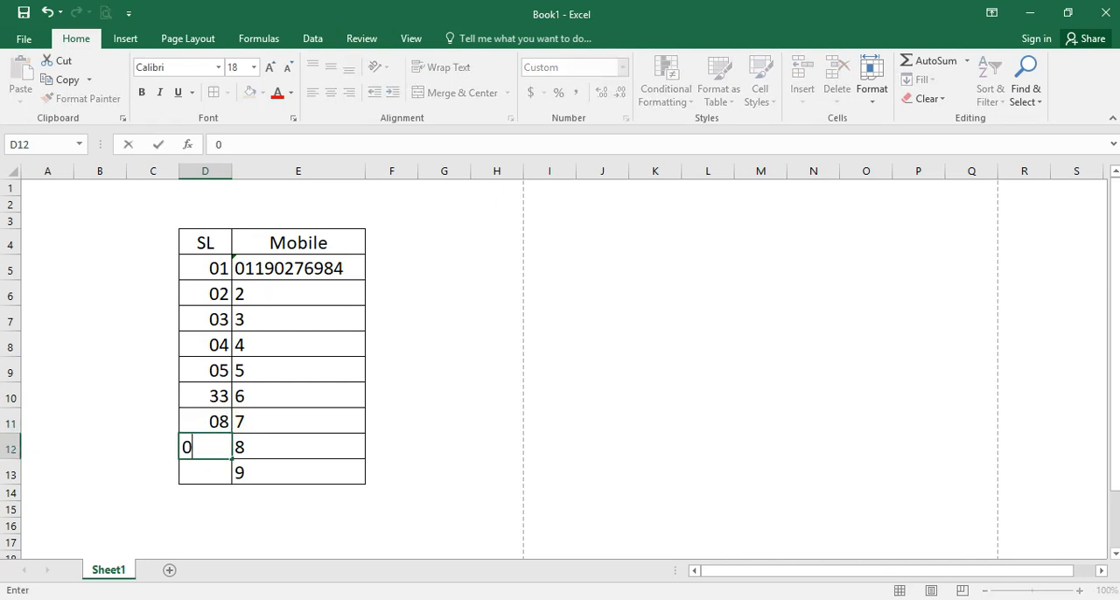
key(Return)
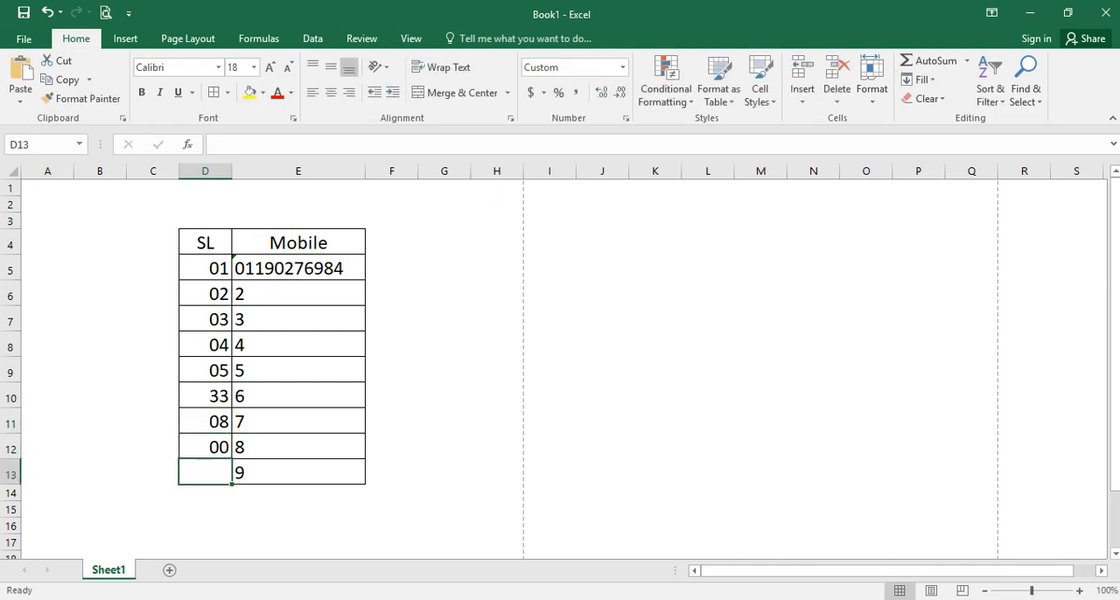
- Enter 0155 in the General-format cell G4 outside the table
drag(197, 268, 203, 473)
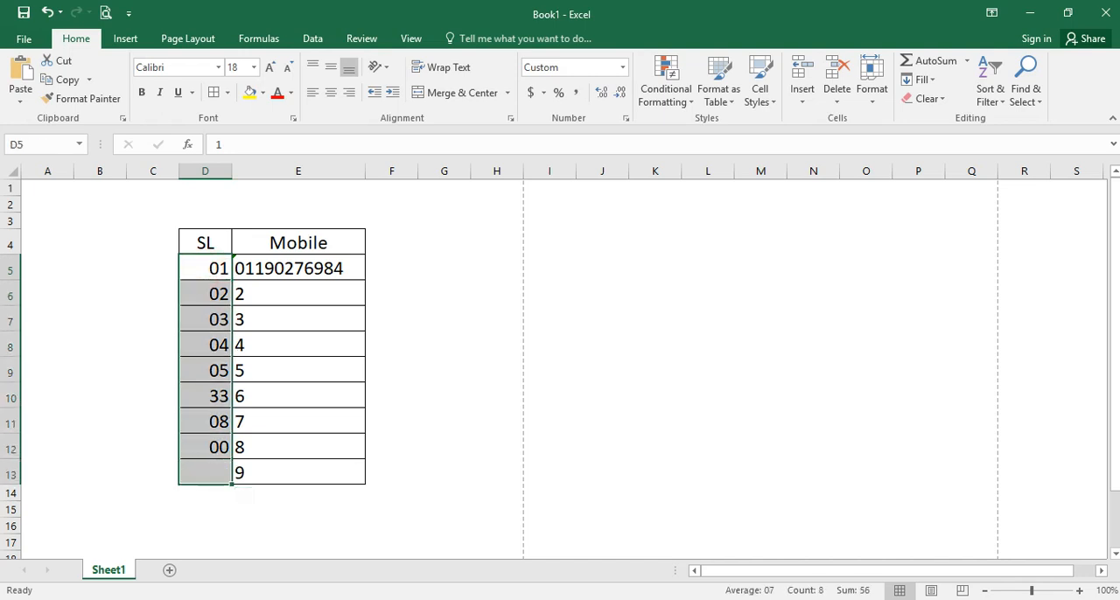
click(284, 270)
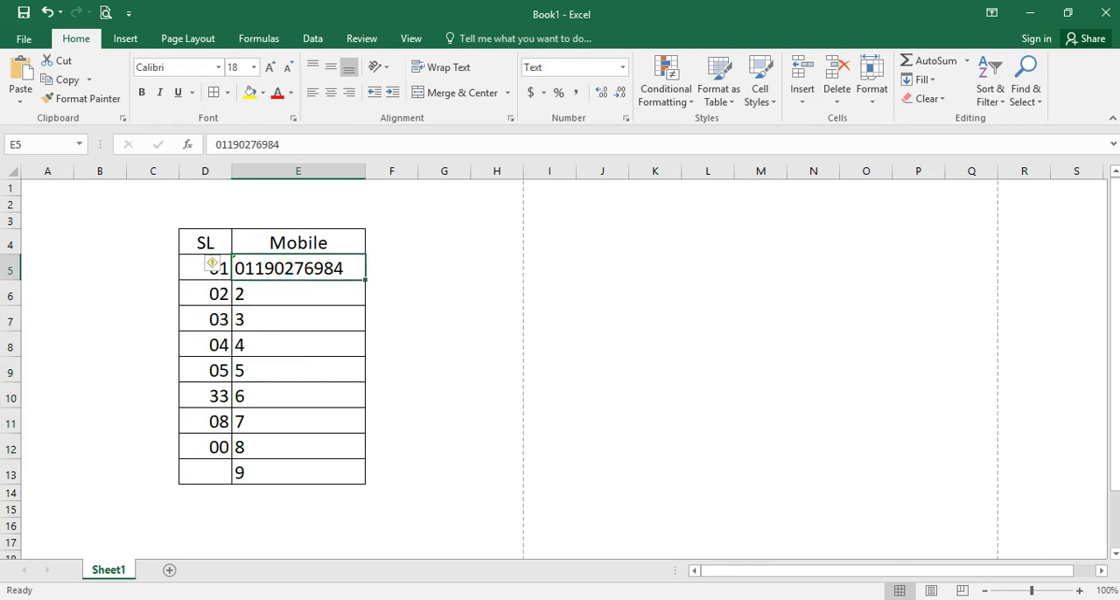
click(437, 233)
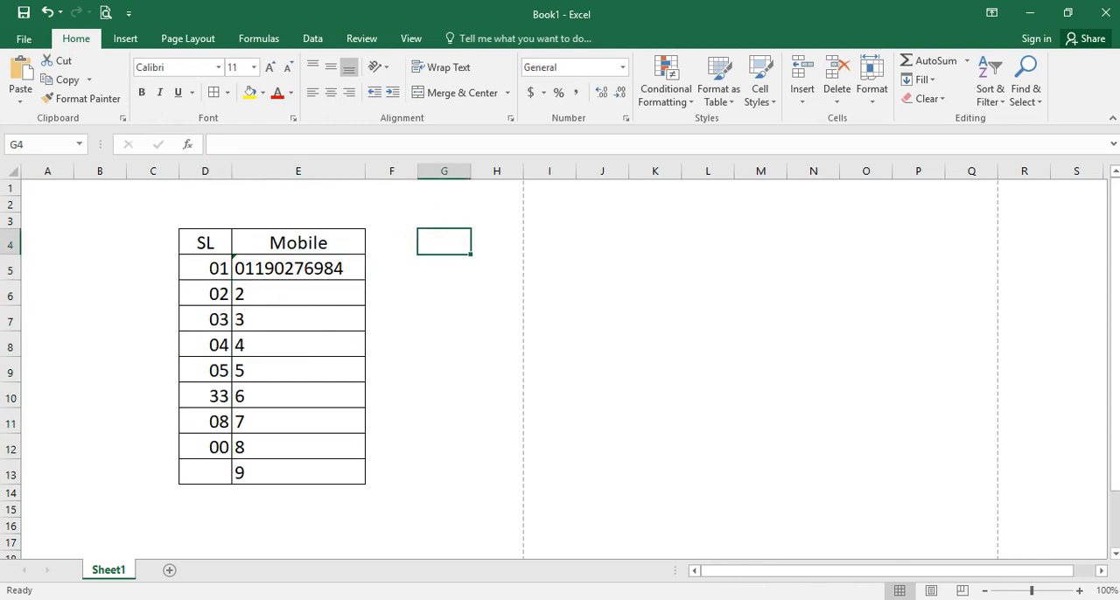
text(0155)
key(Return)
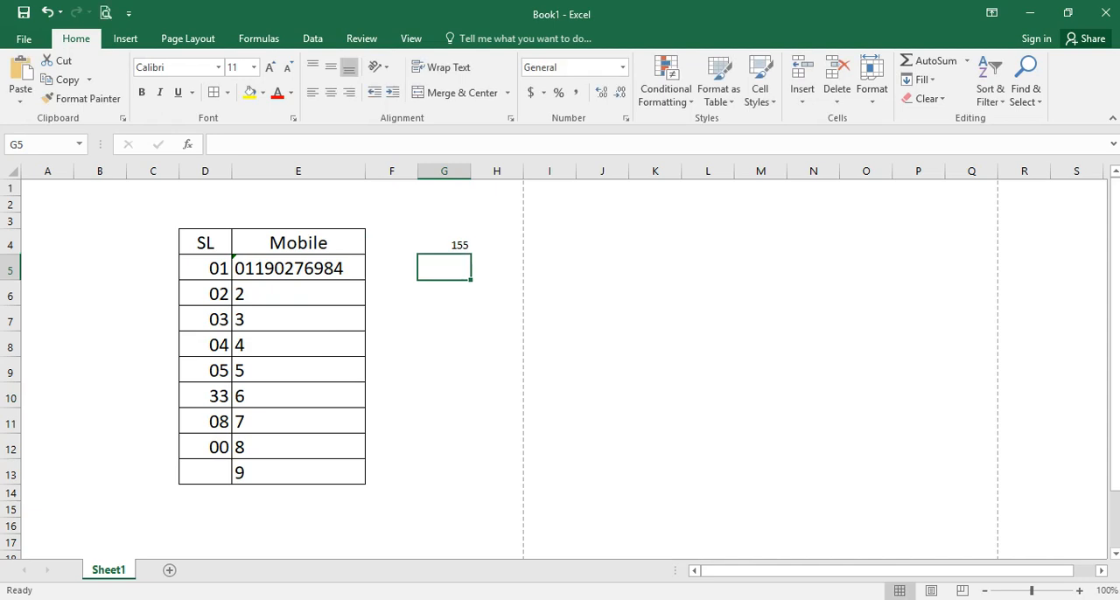
- Fit the width of column G to its content and enlarge the font of G4
click(442, 240)
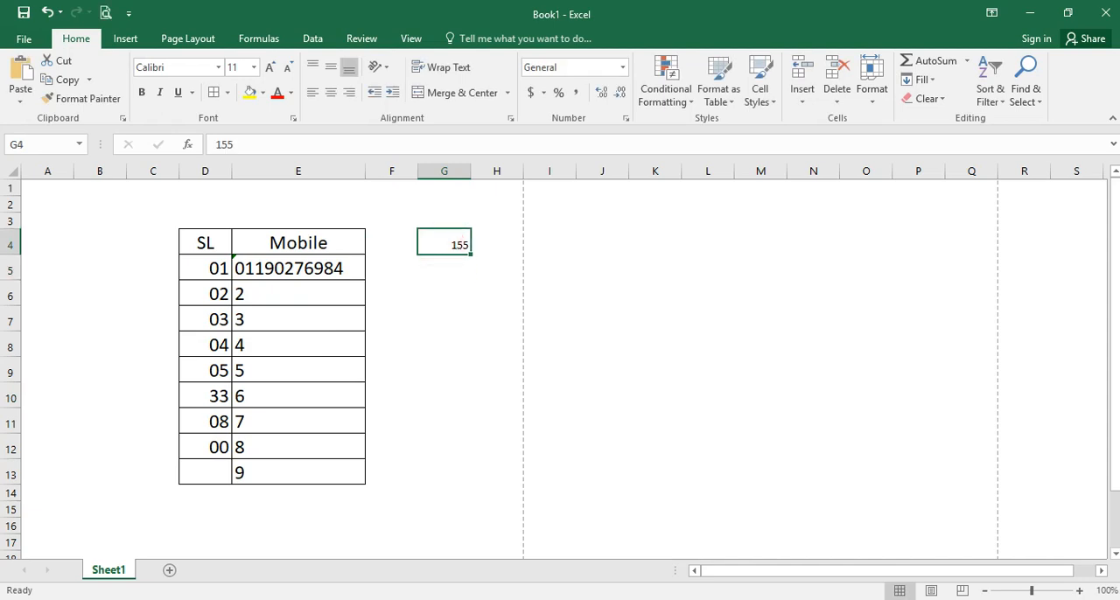
double_click(471, 171)
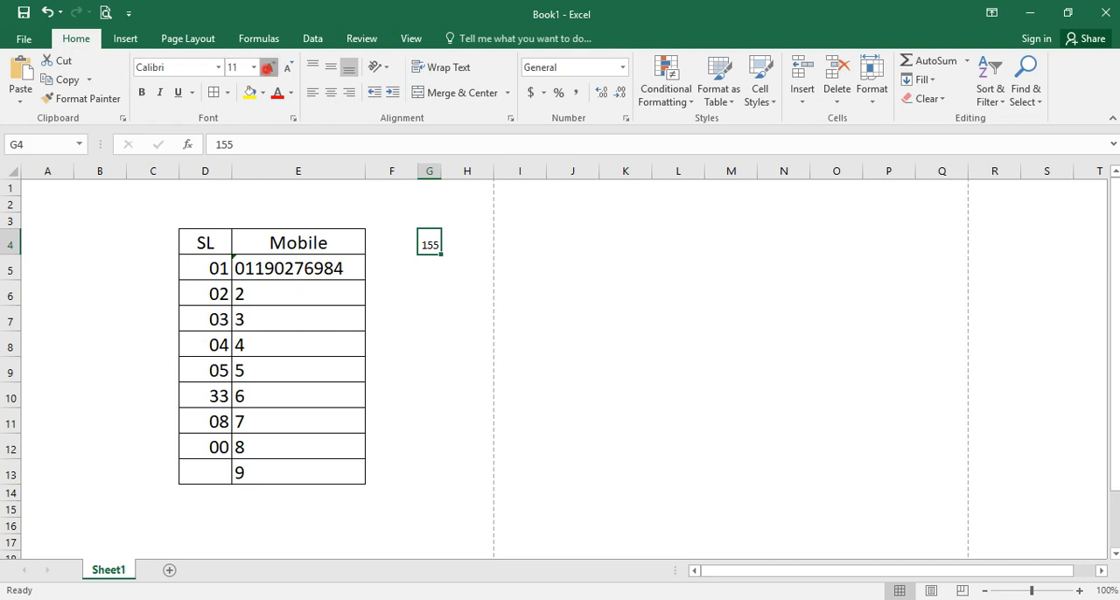
click(267, 69)
click(267, 69)
click(267, 68)
click(267, 68)
click(476, 250)
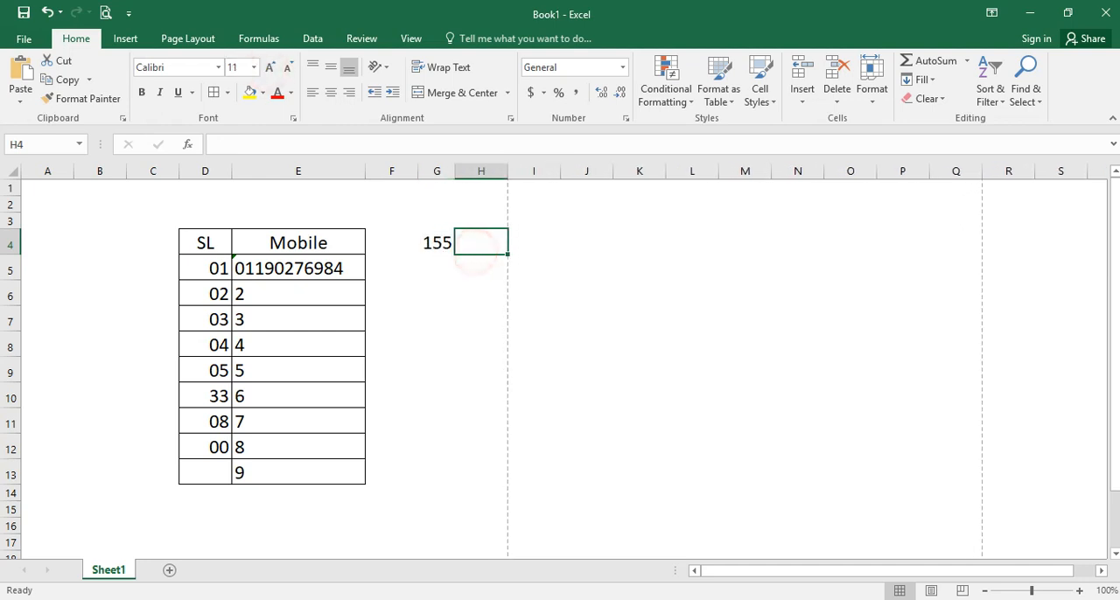
- Apply the Text number format to the first mobile number in E5
click(310, 274)
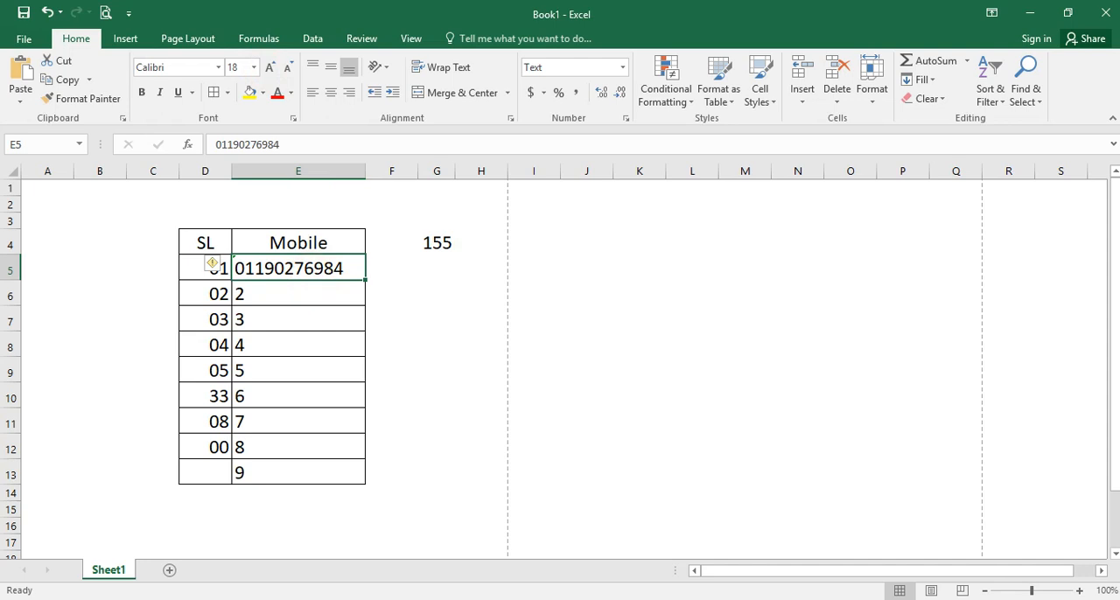
click(622, 67)
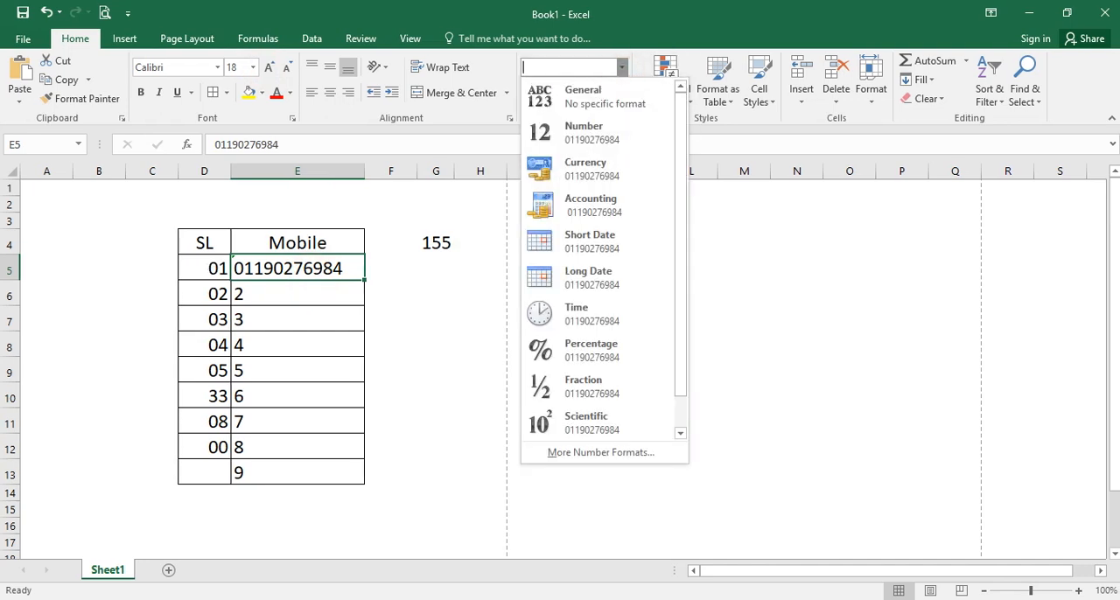
scroll(604, 358, down, 1)
click(606, 421)
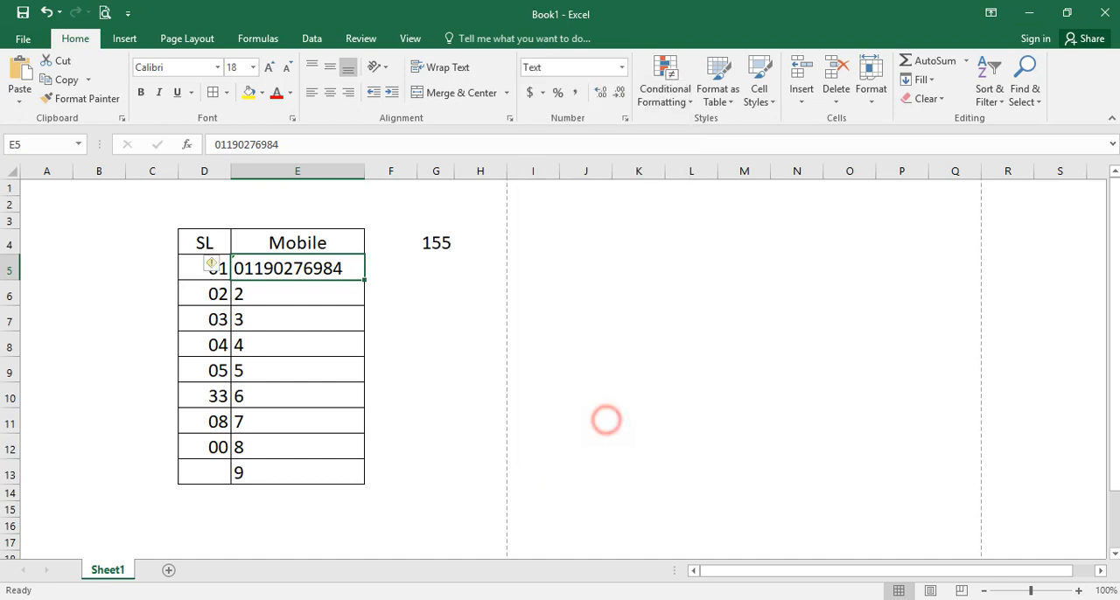
- Enter 0511 in E6 of the Mobile column
click(328, 298)
text(0511)
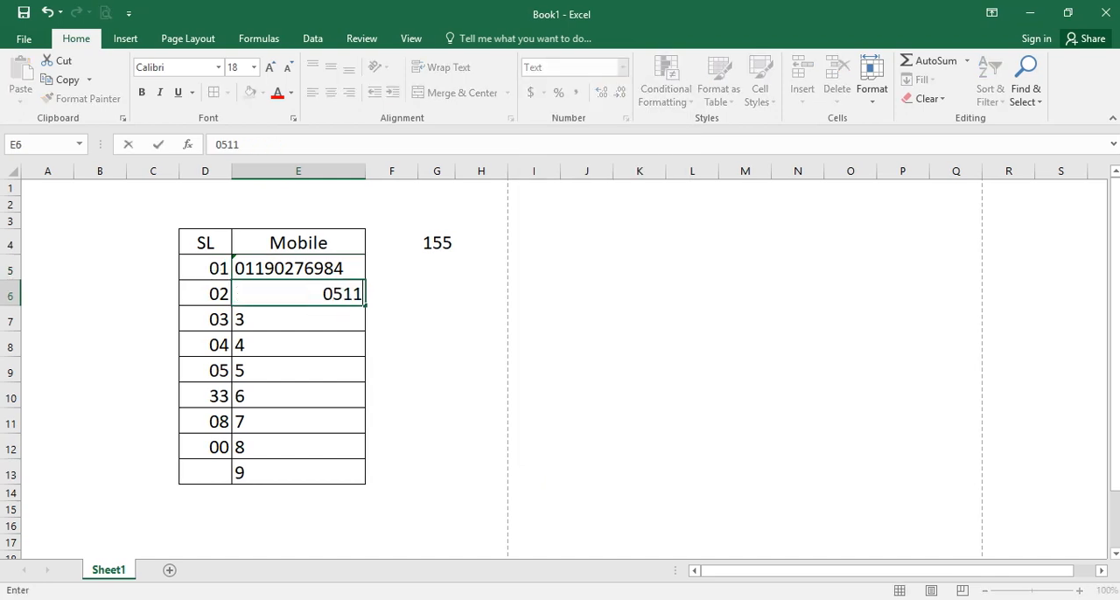
key(Return)
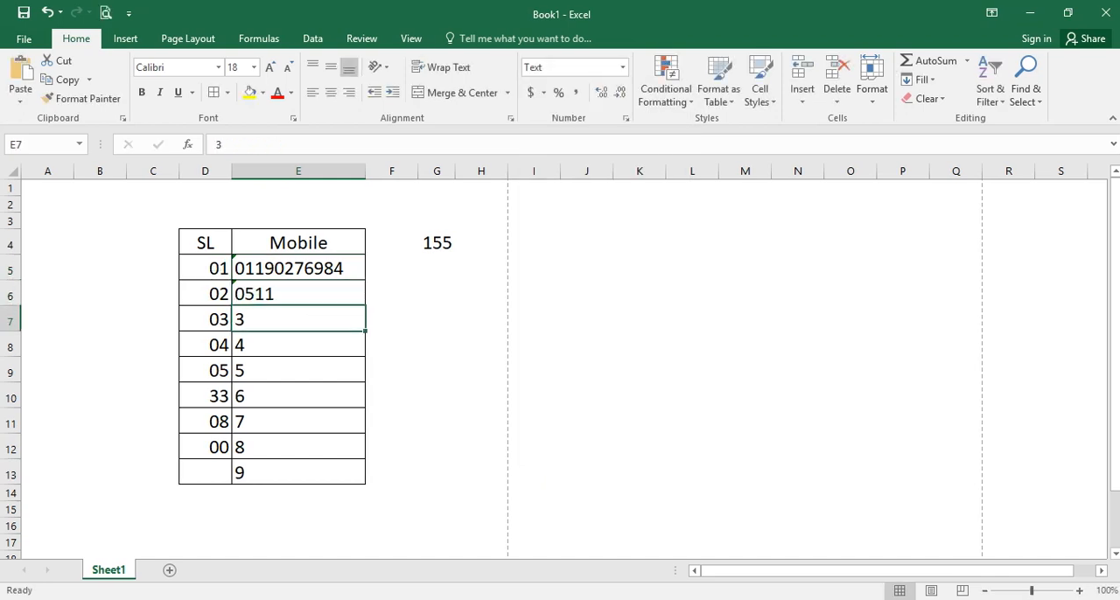
- Center the Mobile entries in E5:E13 horizontally
drag(263, 263, 289, 472)
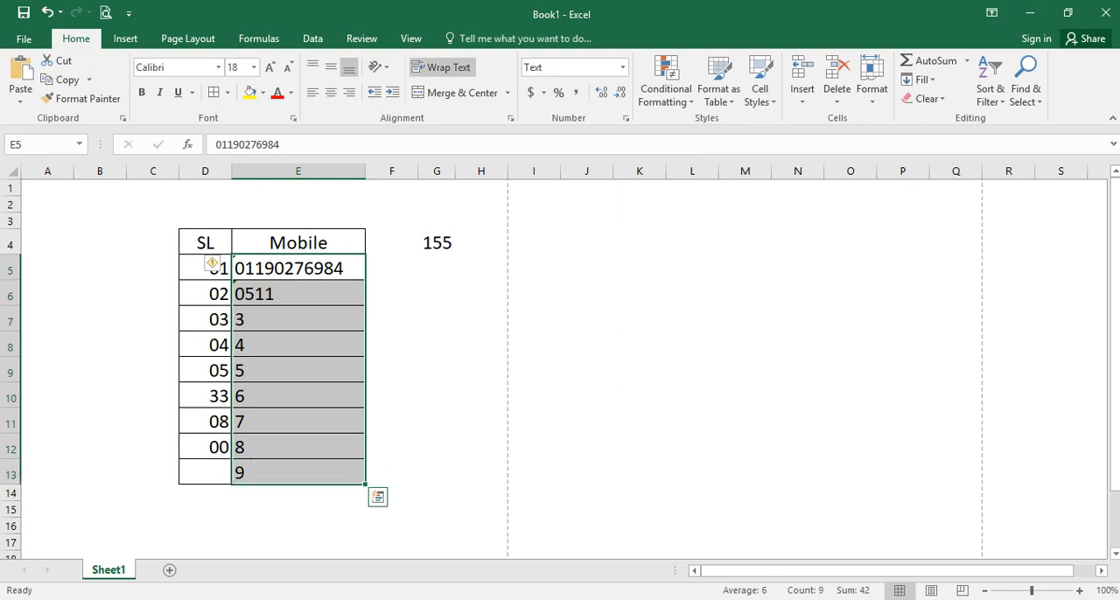
click(331, 92)
click(497, 309)
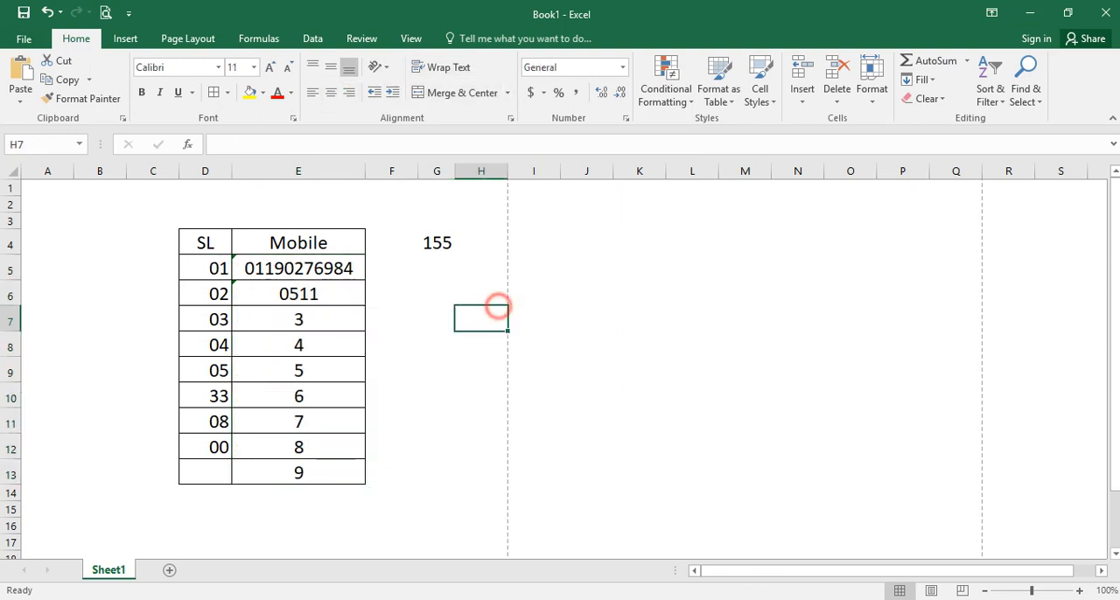